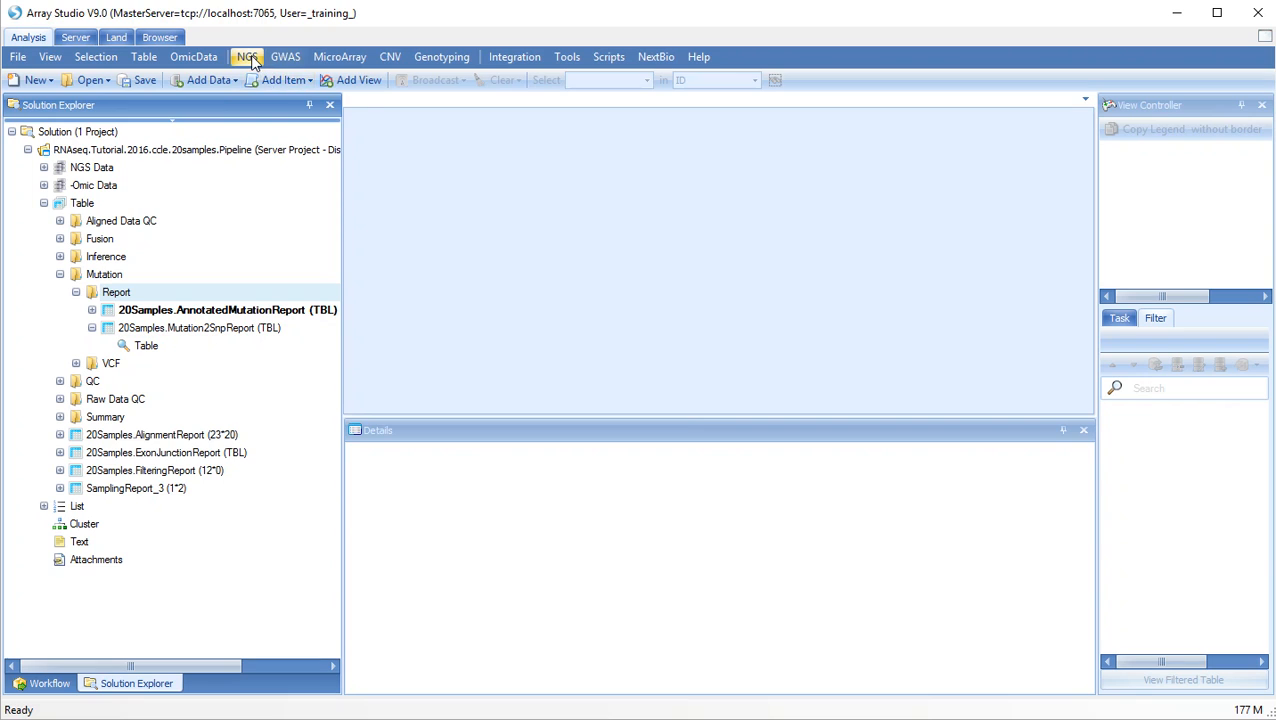
Step: Review the general and advanced settings of Summarize Variant Data (Omicsoft), and close it without submitting
click(248, 57)
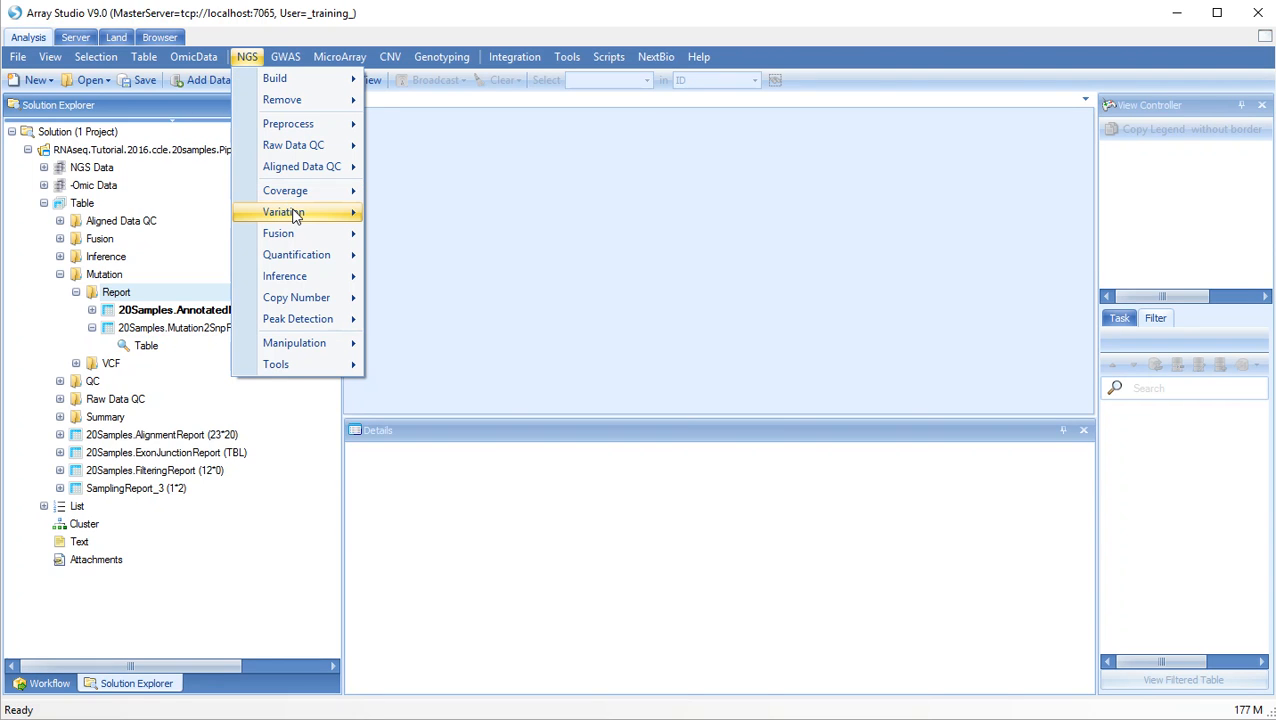
mouse_move(293, 215)
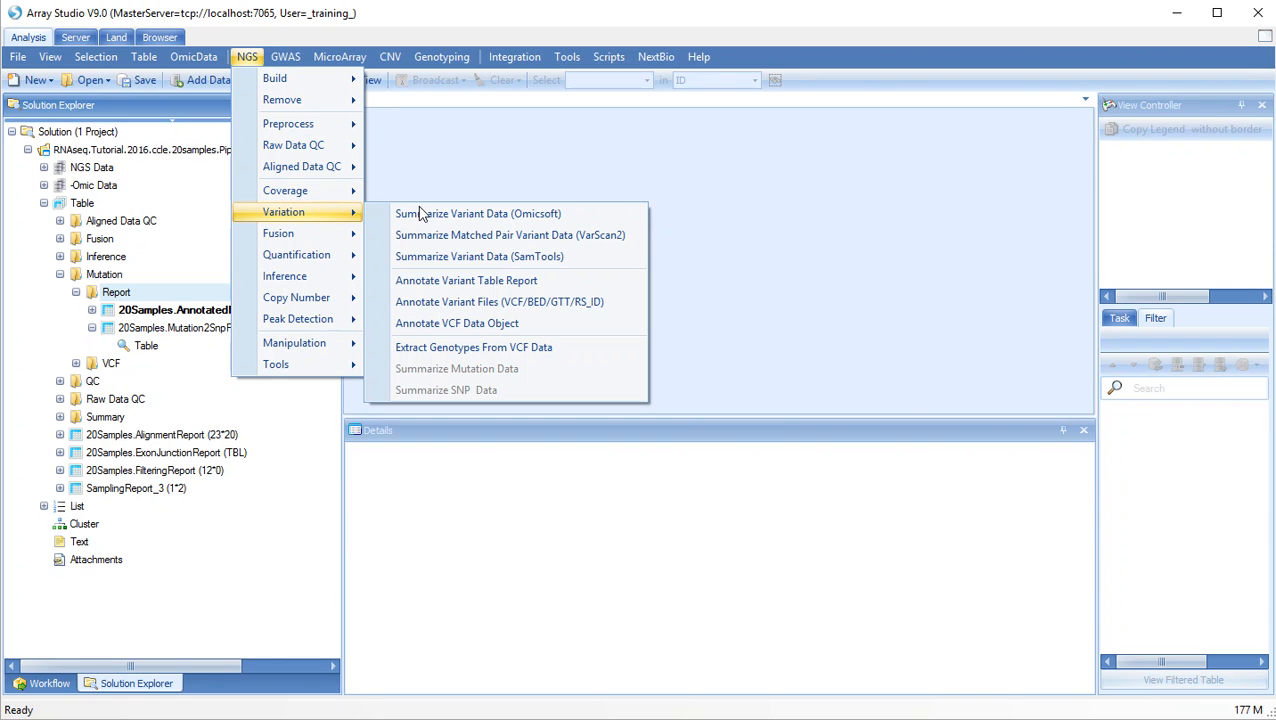
click(577, 216)
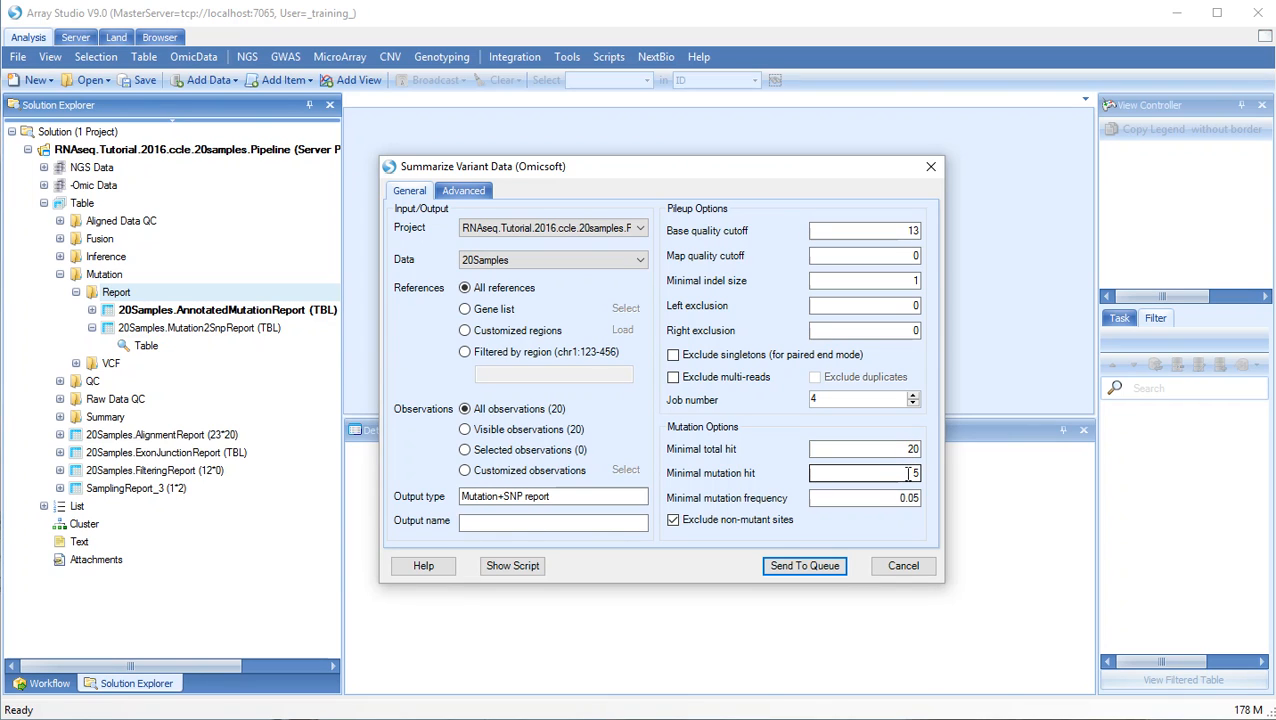
click(463, 190)
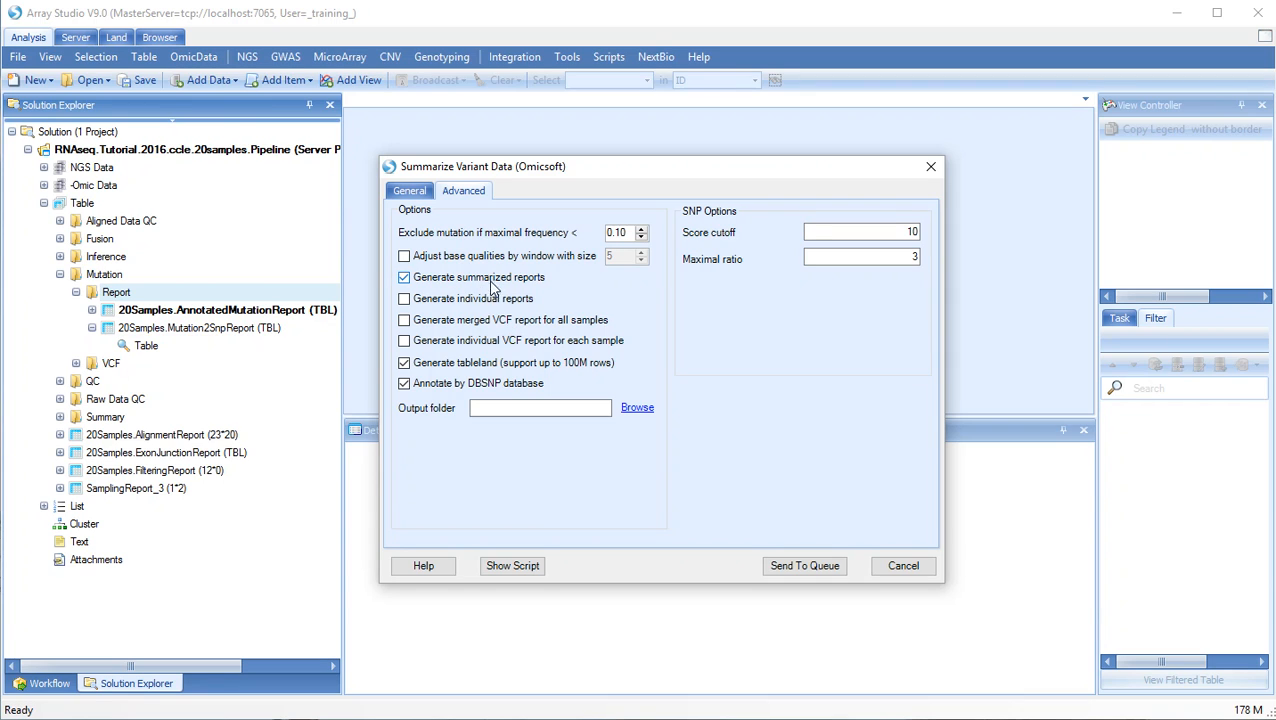
click(904, 565)
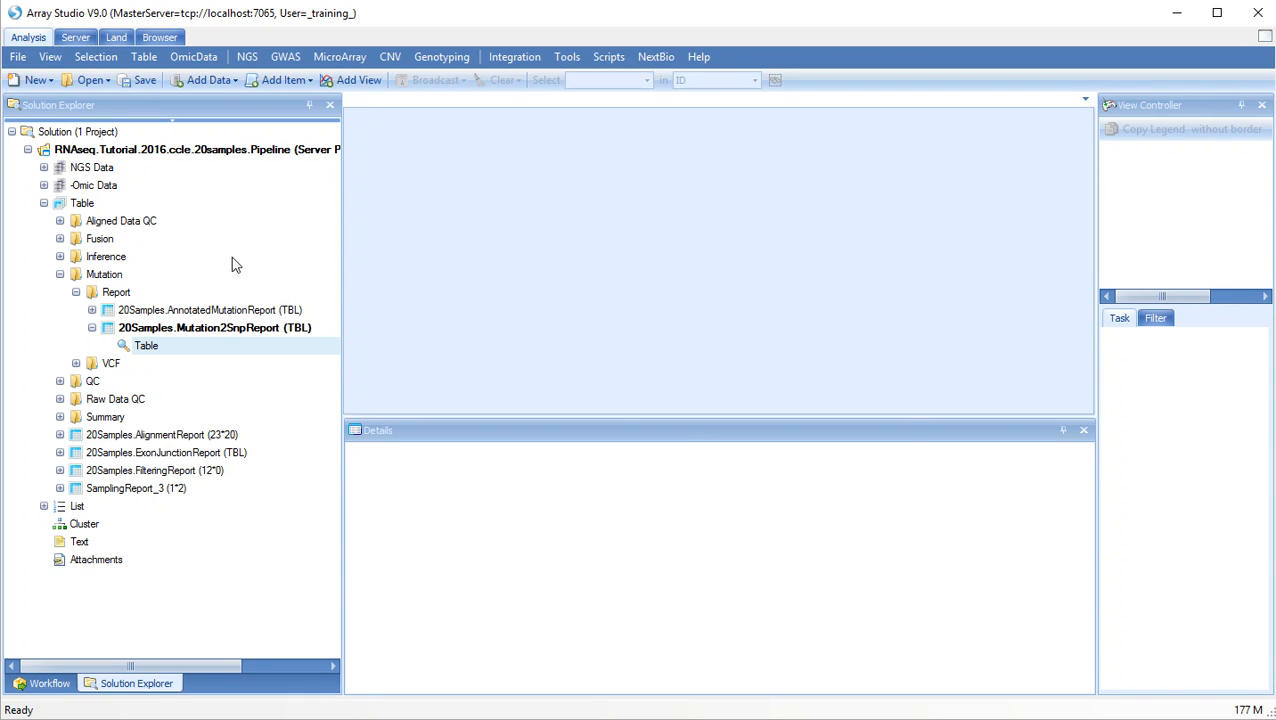
Step: Open the 20Samples.Mutation2SnpReport table and inspect the dbSNP annotation and details of the variant in row 7
double_click(147, 350)
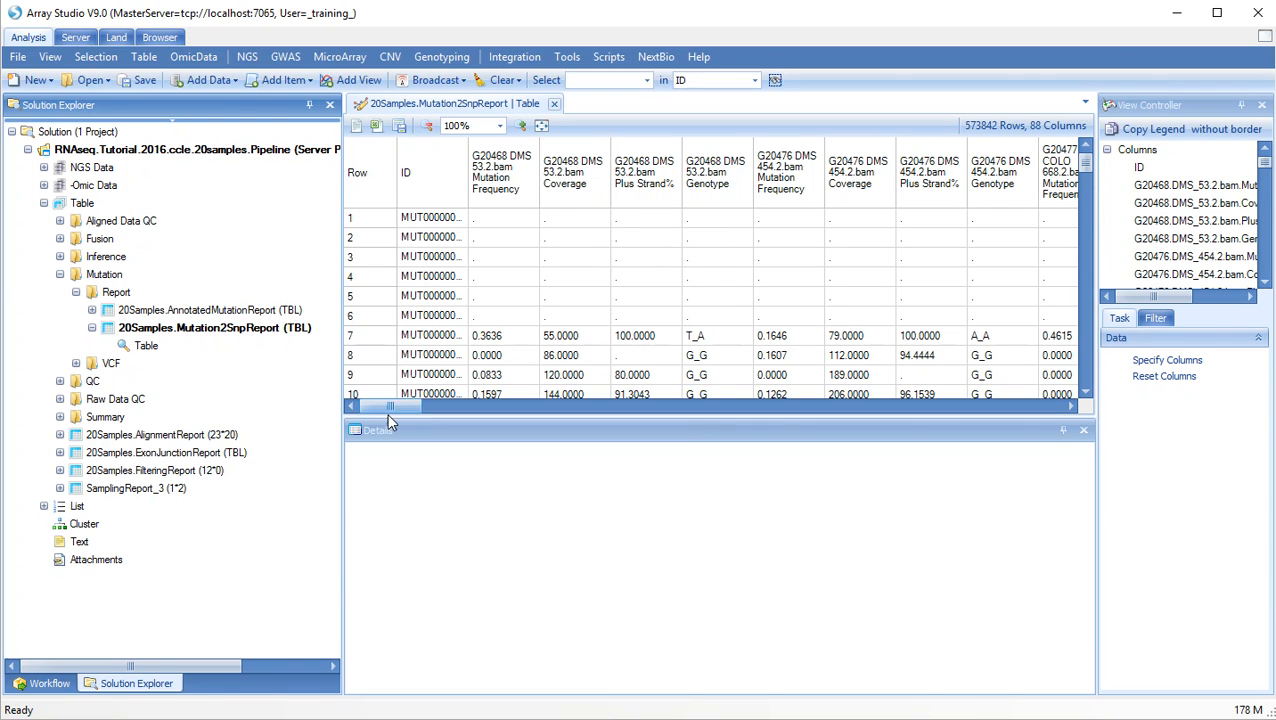
drag(393, 407, 1042, 399)
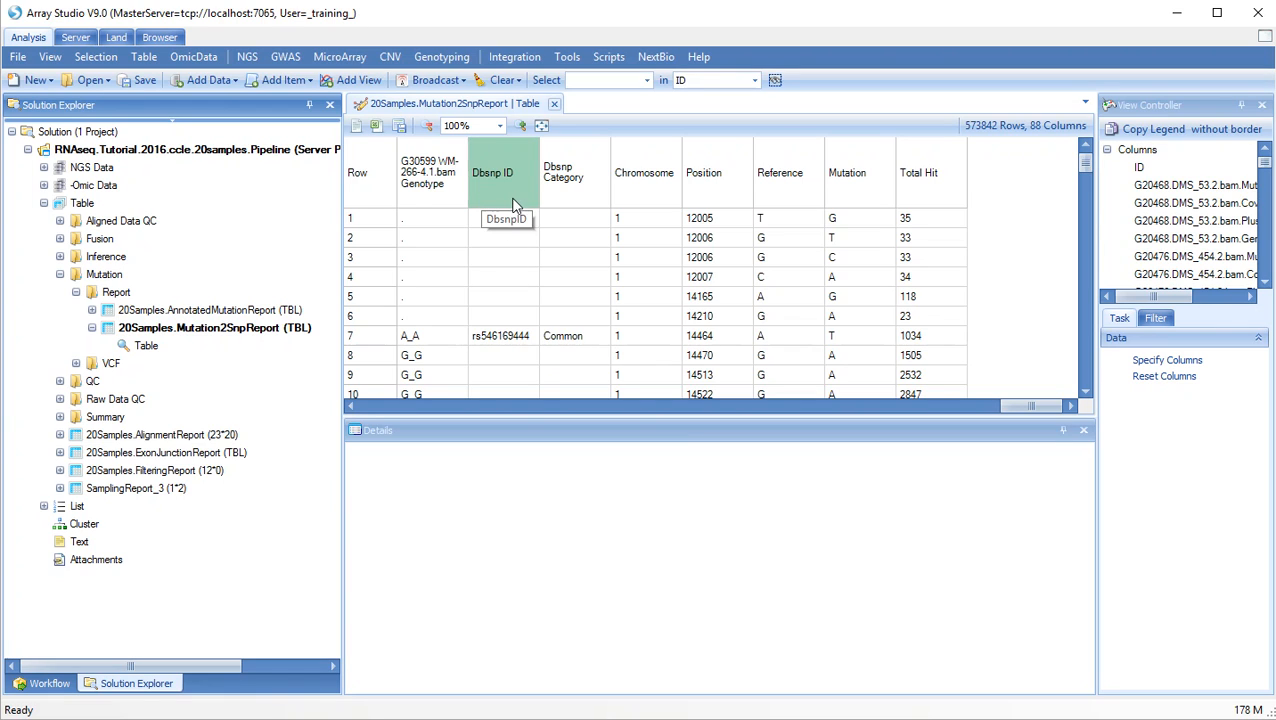
click(600, 340)
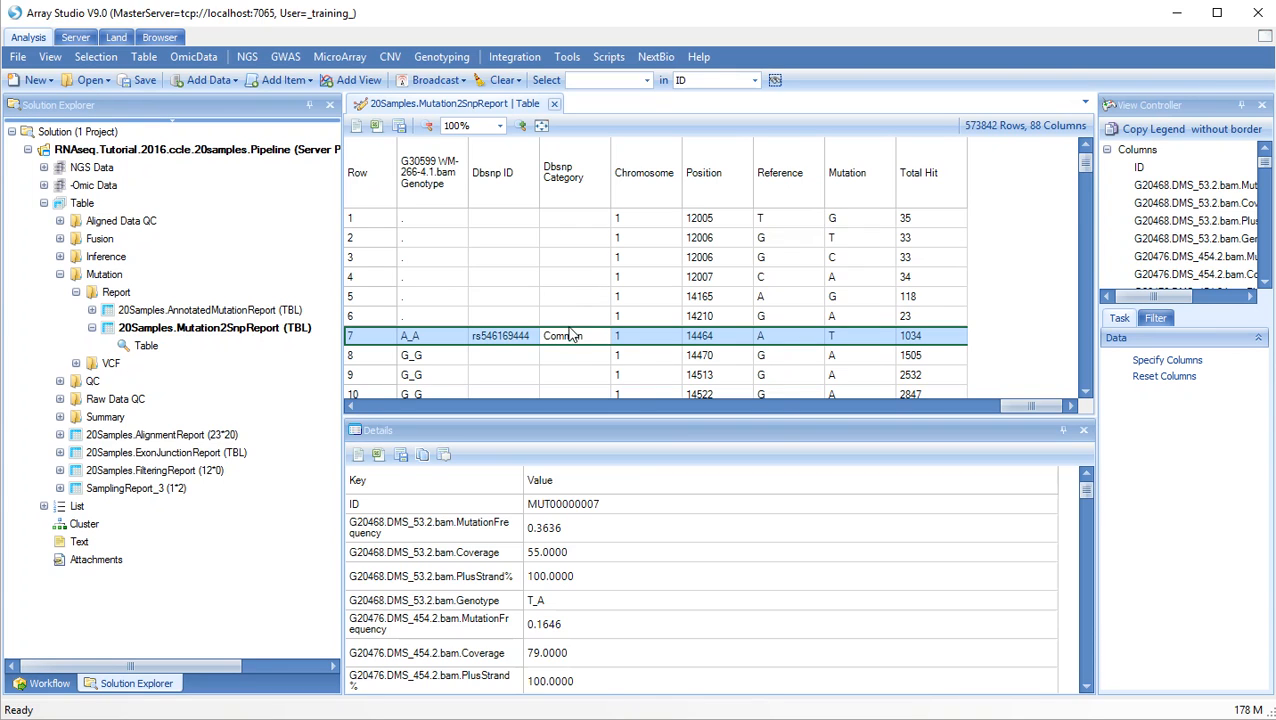
Step: Start Annotate Variant Table Report for 20Samples.Mutation2SnpReport with reference Human.B37.3 and gene model Uniprot.Ensembl75
click(256, 59)
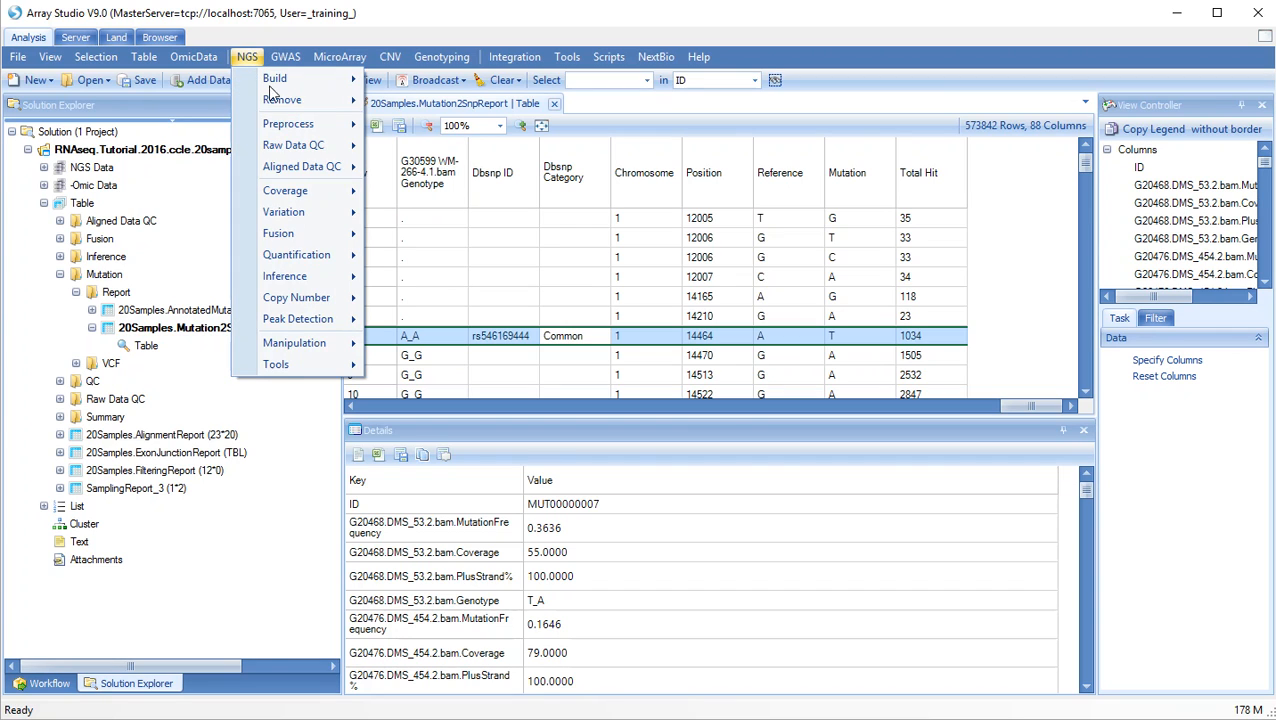
mouse_move(322, 221)
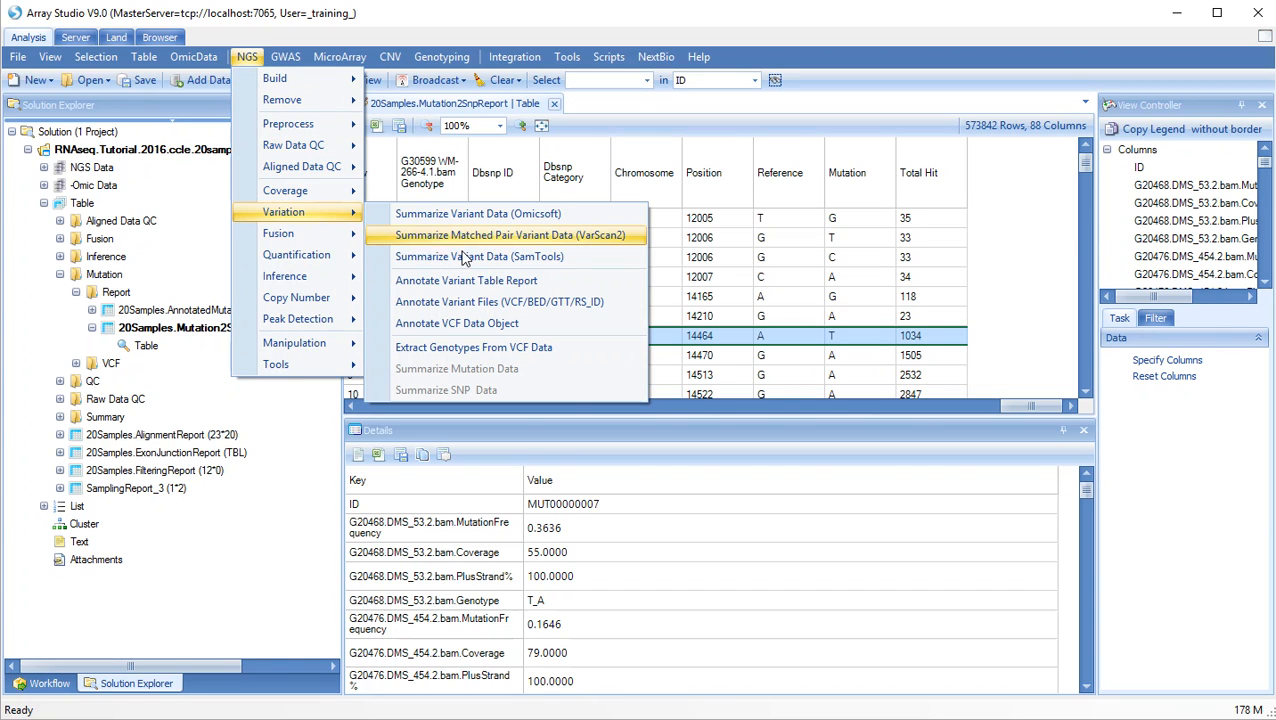
click(556, 285)
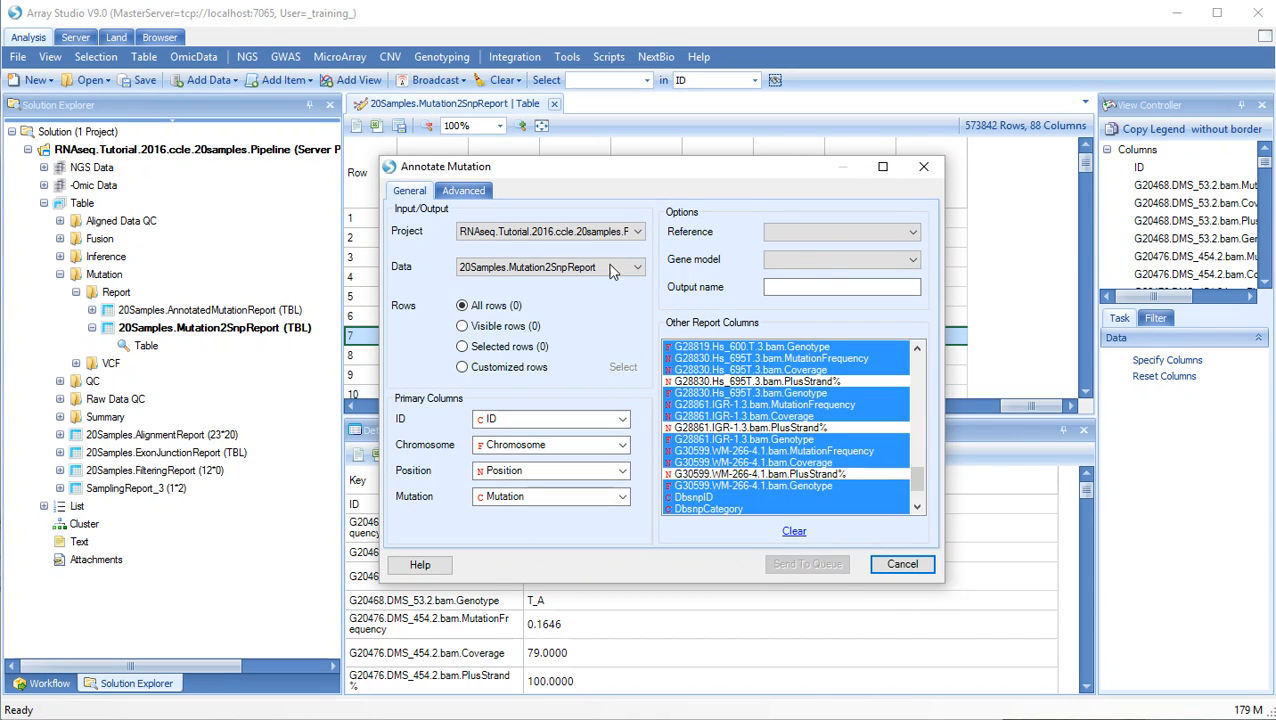
click(826, 232)
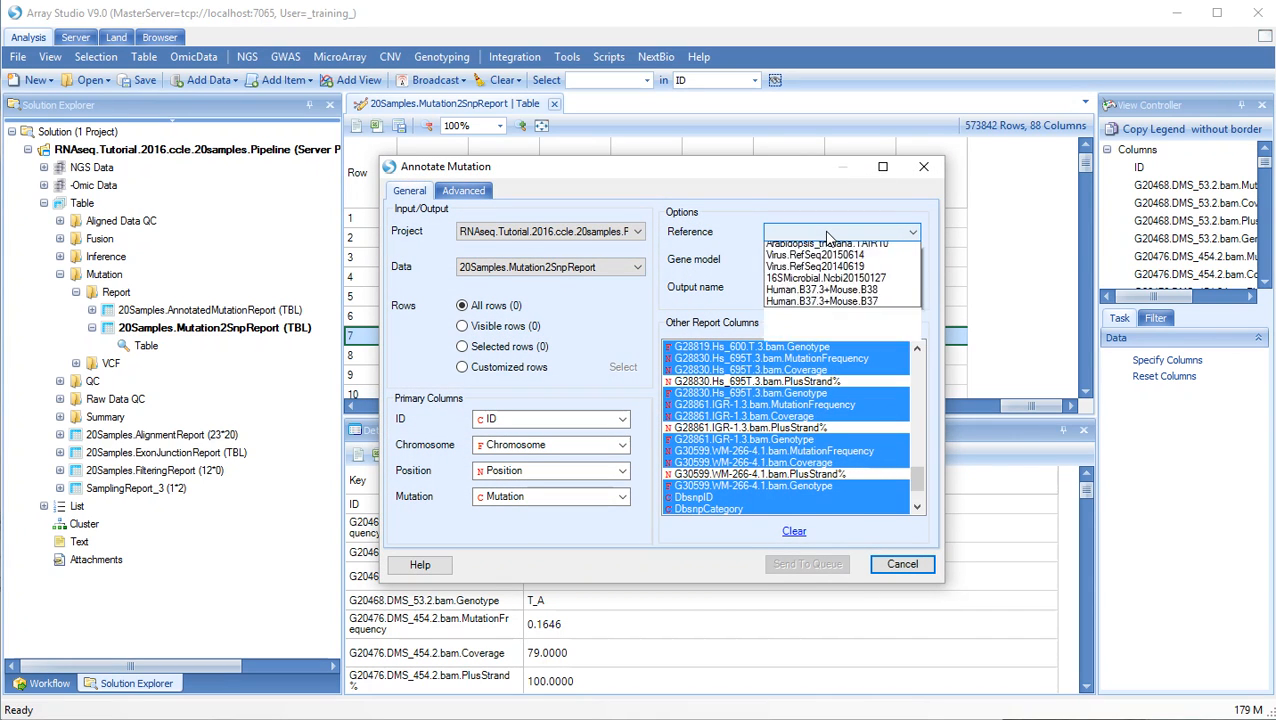
click(817, 252)
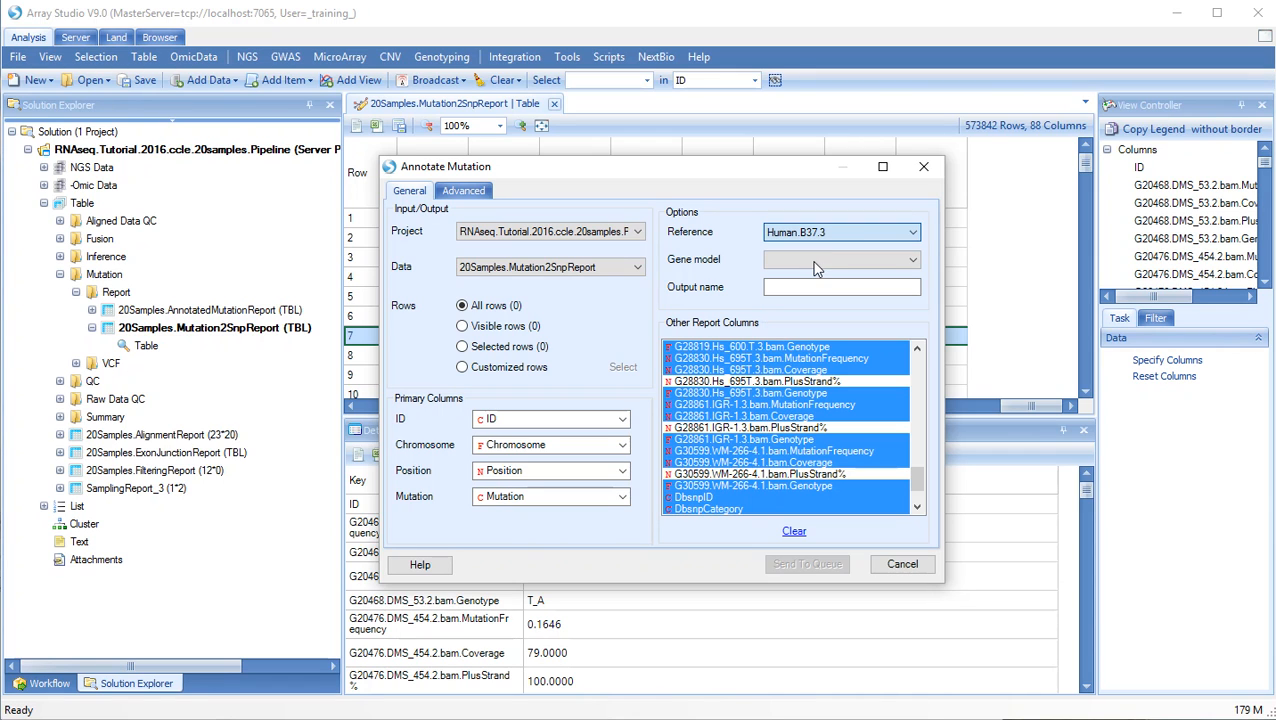
click(817, 259)
click(810, 289)
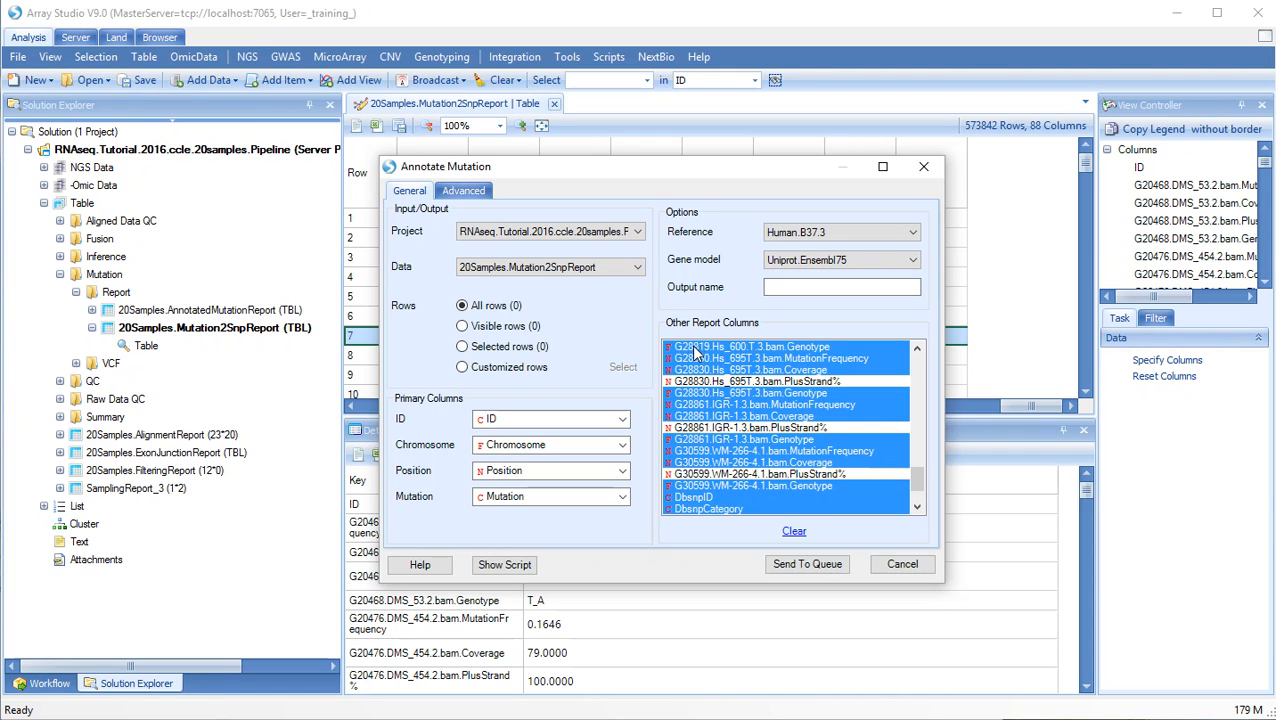
Step: Select the annotators OS_Dbsnp141.Compact, OS_FunctionalMutation20140912, OS_CosmicMutation_V70 and OS_1000Genome_2013_0502.compact, and cancel the mutation annotation
click(466, 191)
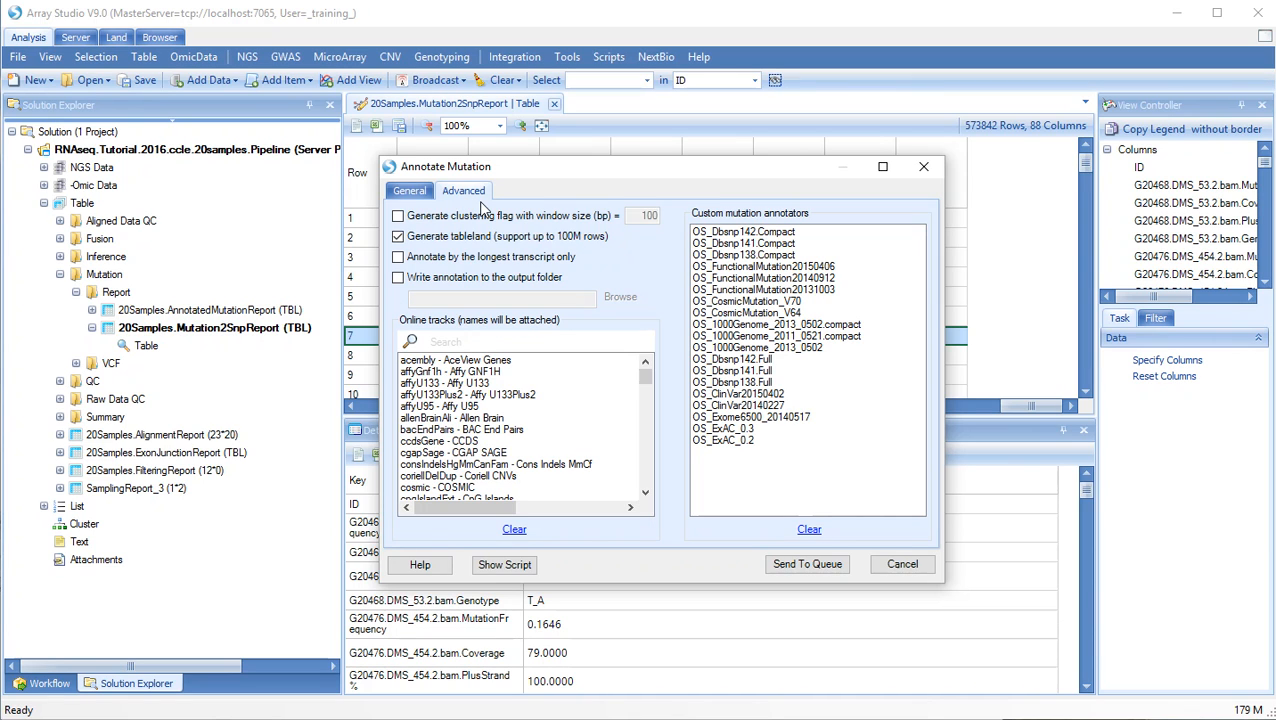
click(752, 244)
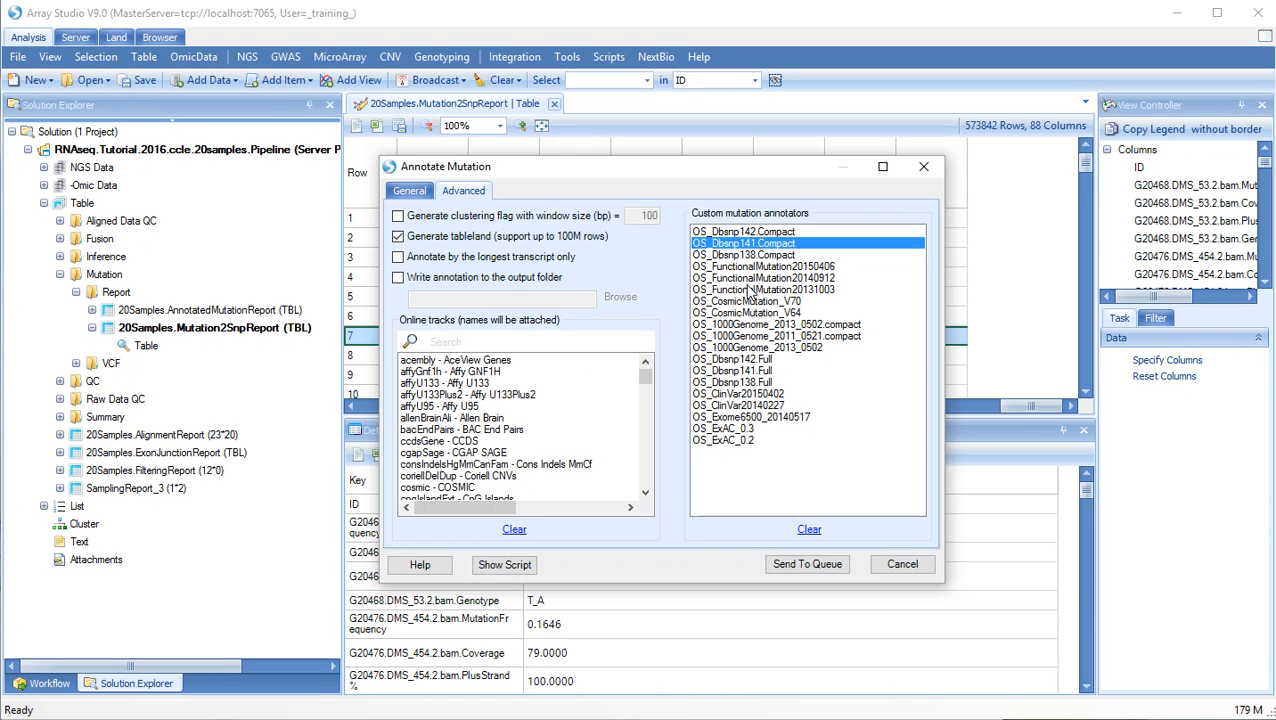
click(752, 278)
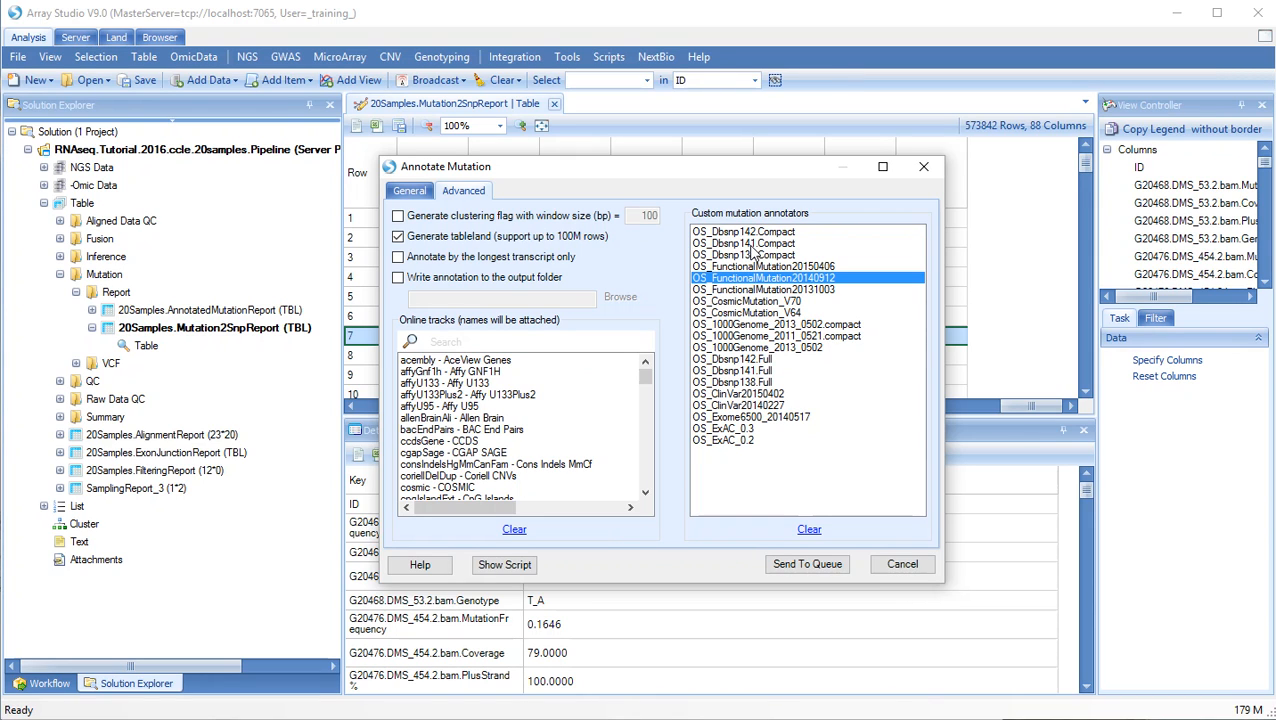
ctrl+click(752, 245)
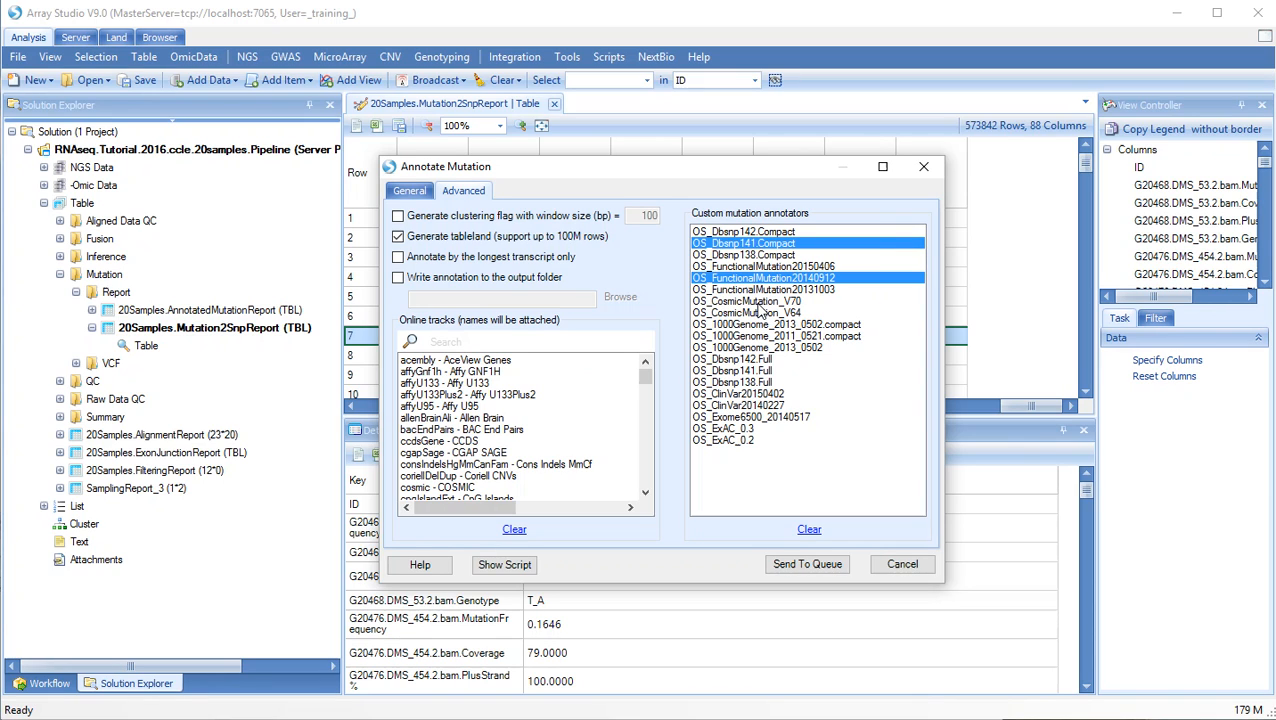
ctrl+click(757, 302)
ctrl+click(758, 325)
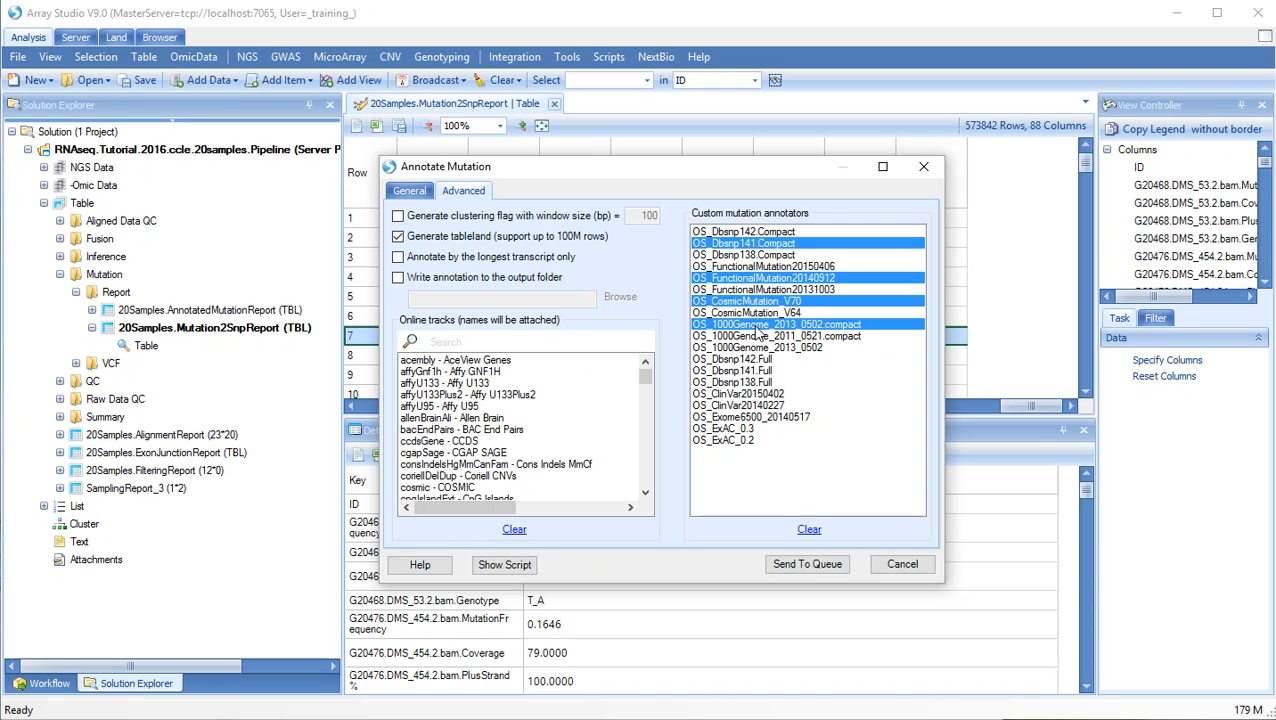
click(922, 572)
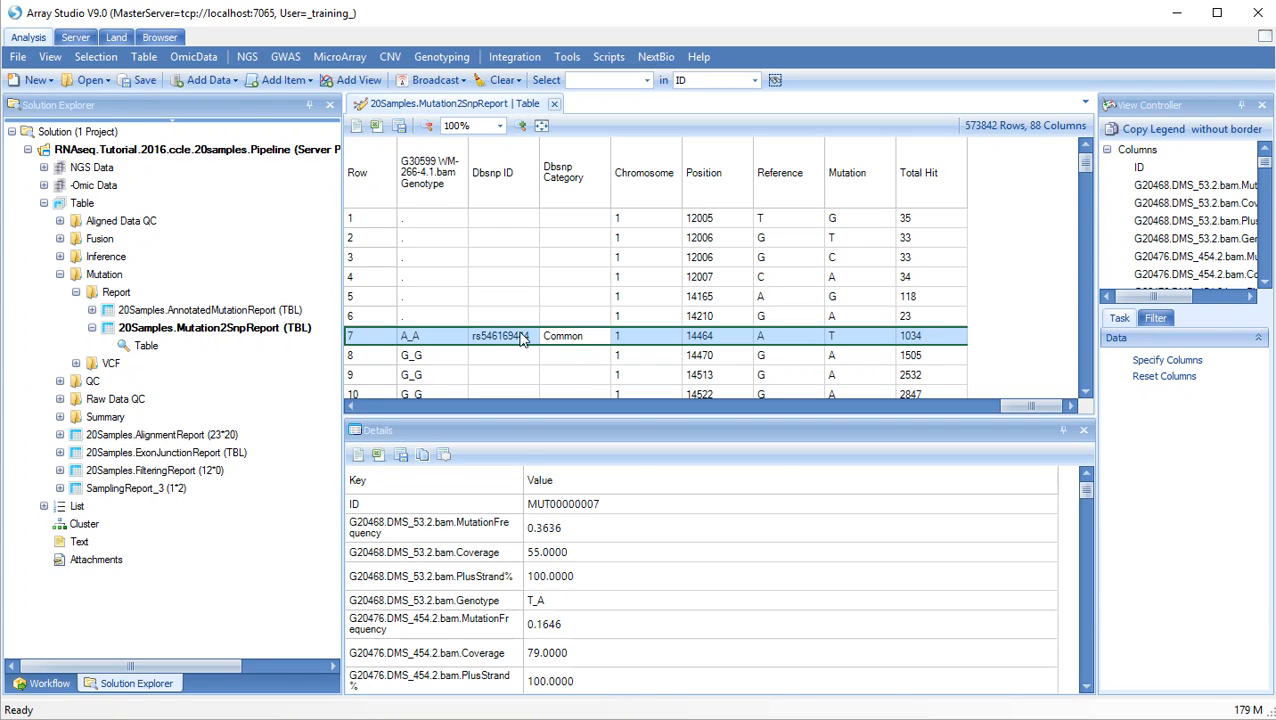
Step: Review the general and annotation source settings for annotating variant files (VCF/BED/GTT/RS_ID), and close without submitting
click(247, 58)
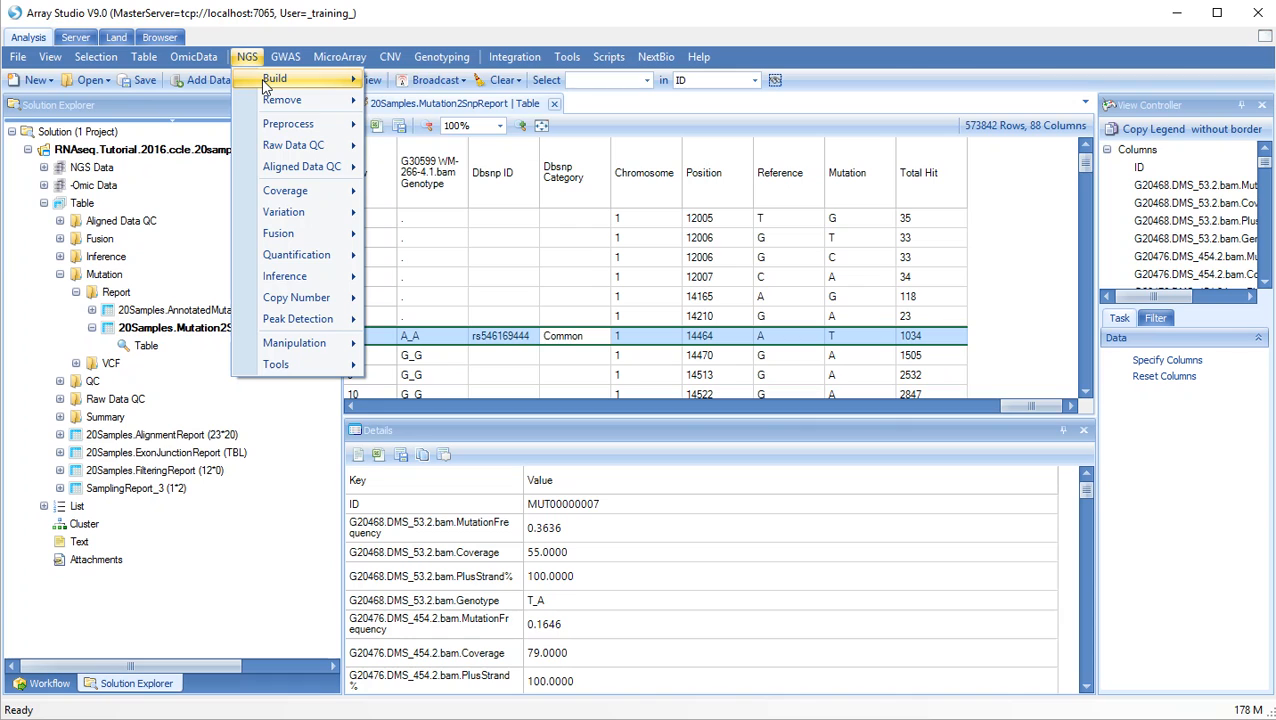
mouse_move(296, 220)
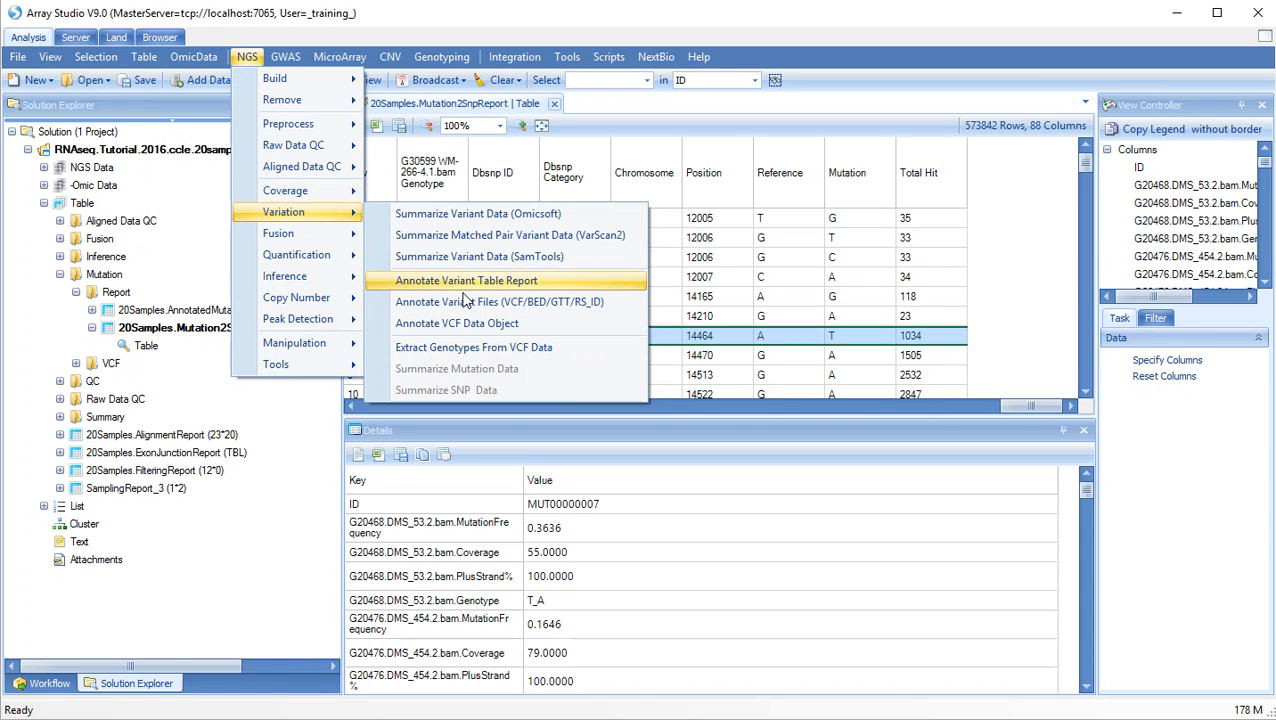
click(510, 302)
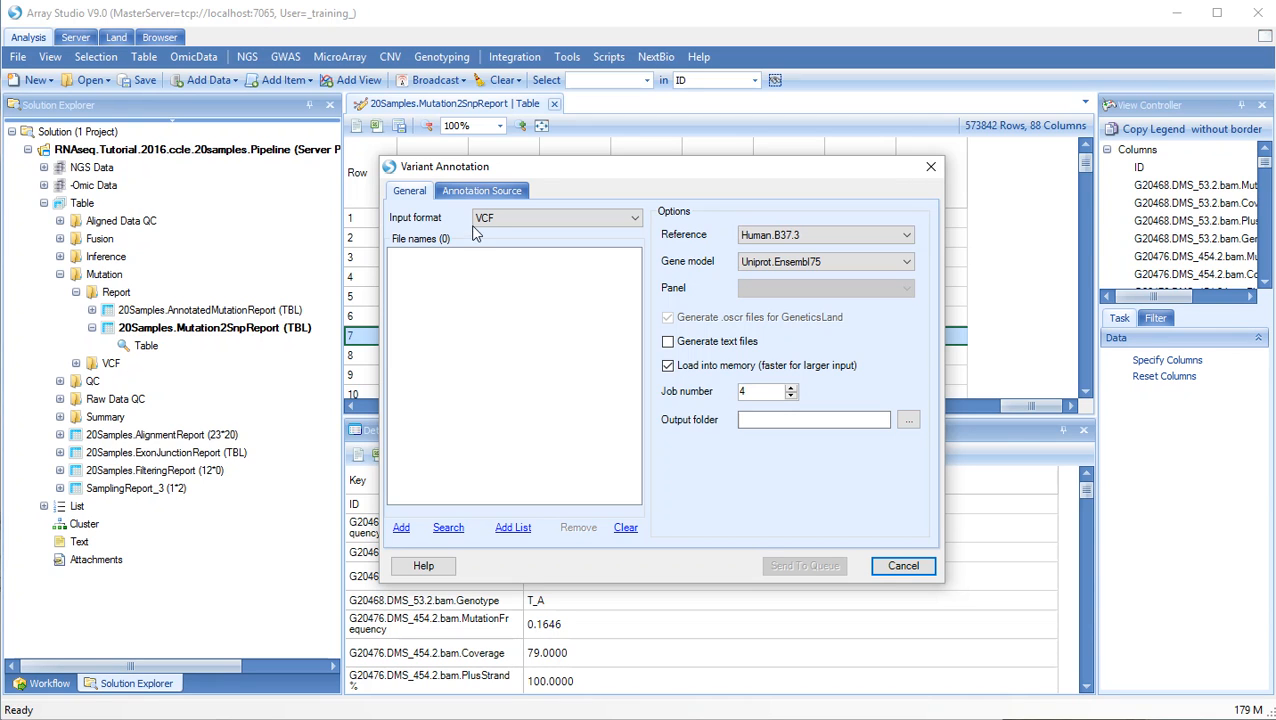
click(478, 190)
click(402, 192)
click(900, 567)
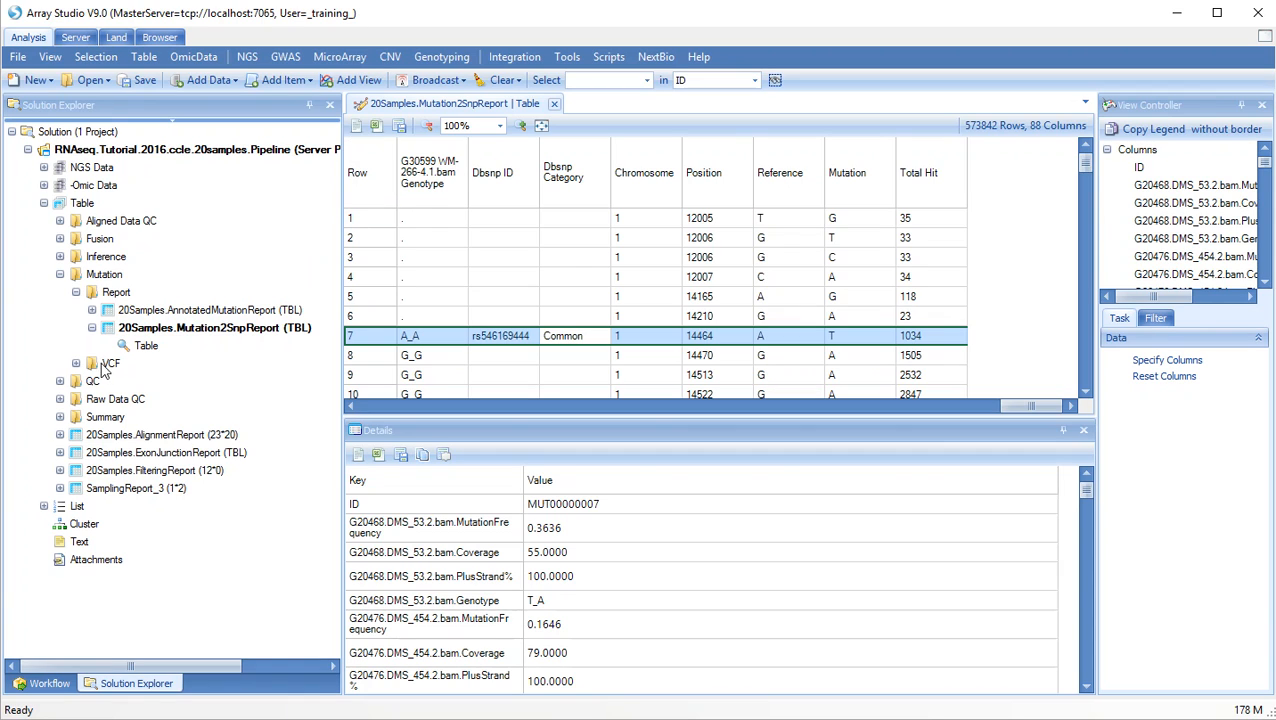
Step: Open the 20Samples.Mutation.vcf.gz table from the VCF folder and filter it by Uniprot.Ensembl75 gene name BRAF
click(77, 364)
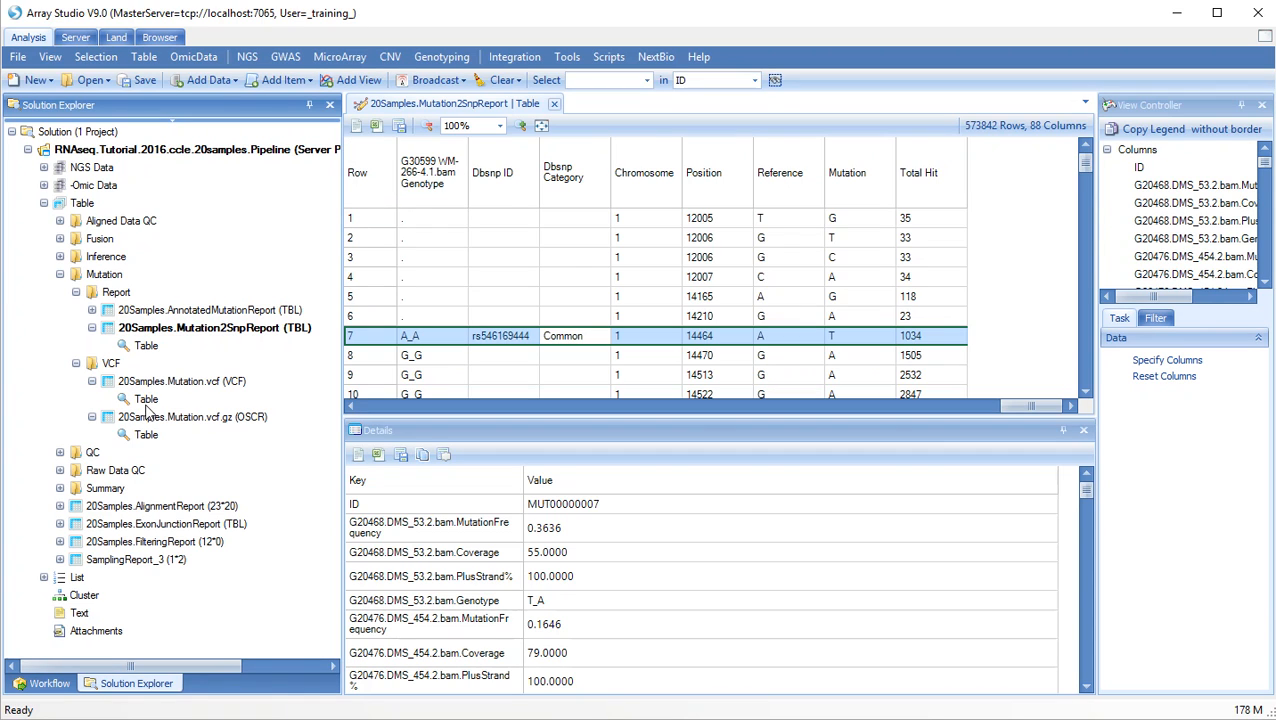
click(148, 440)
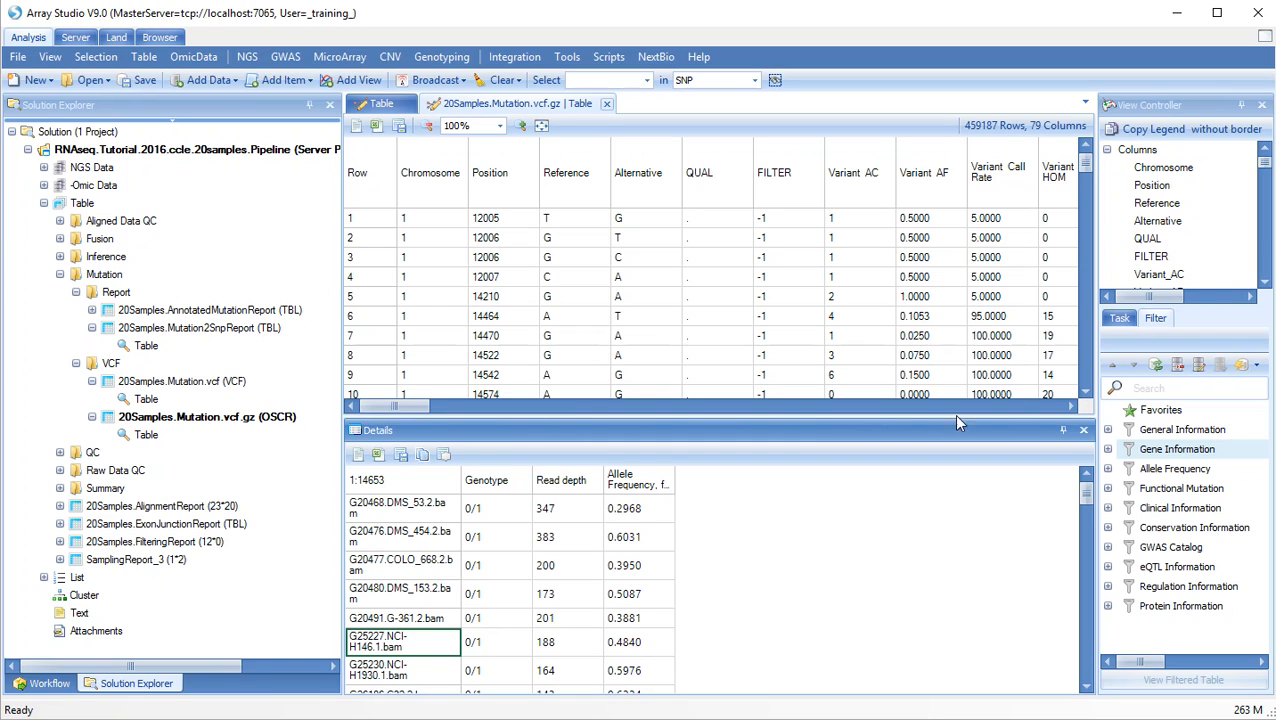
click(1109, 450)
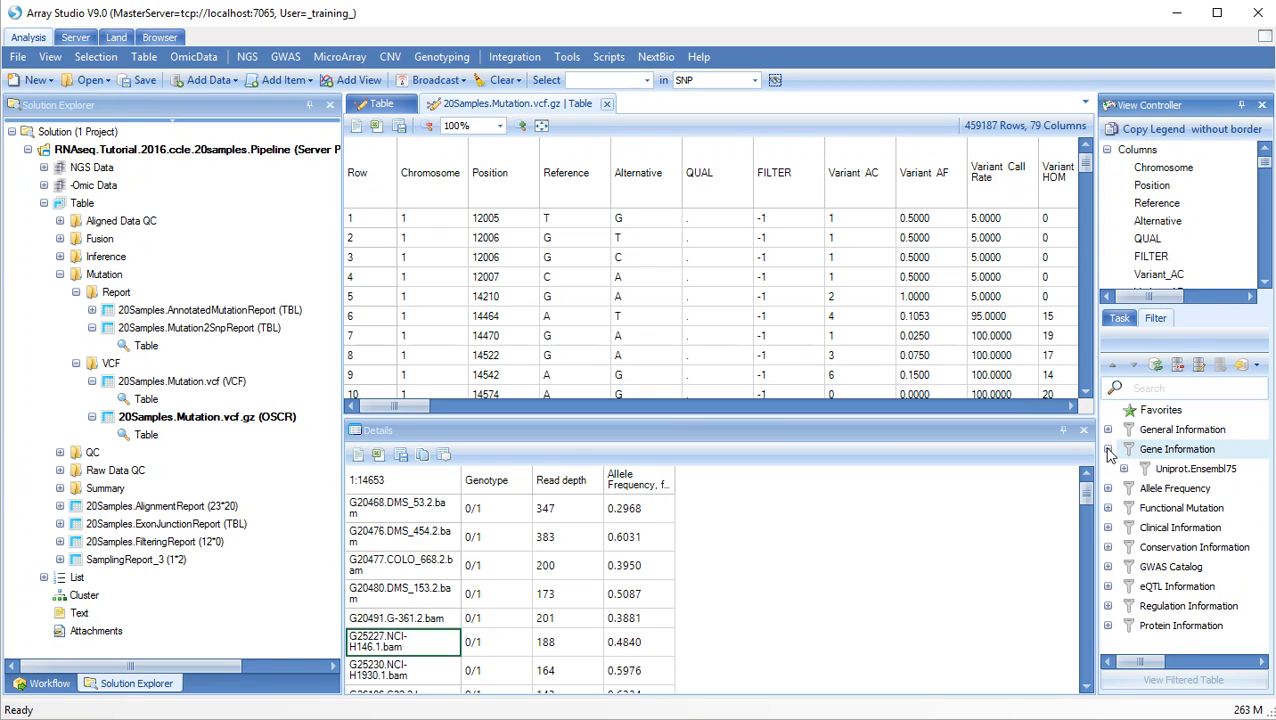
click(1124, 469)
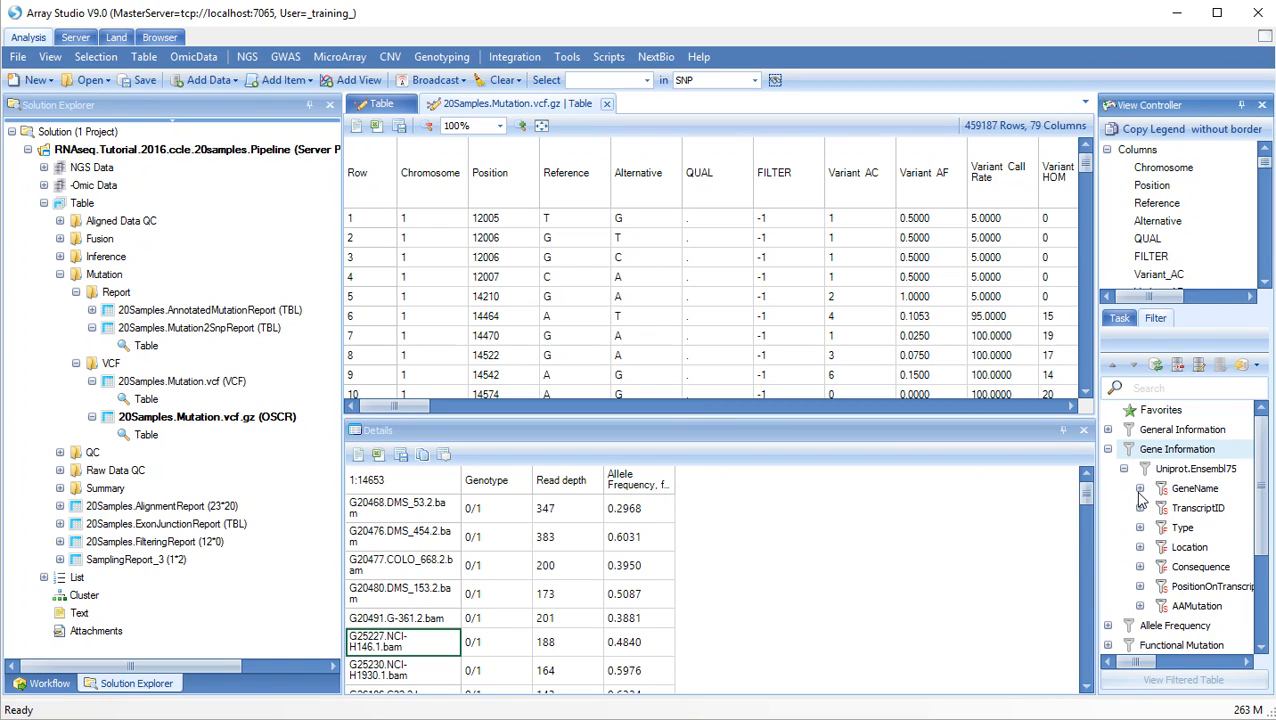
click(1140, 488)
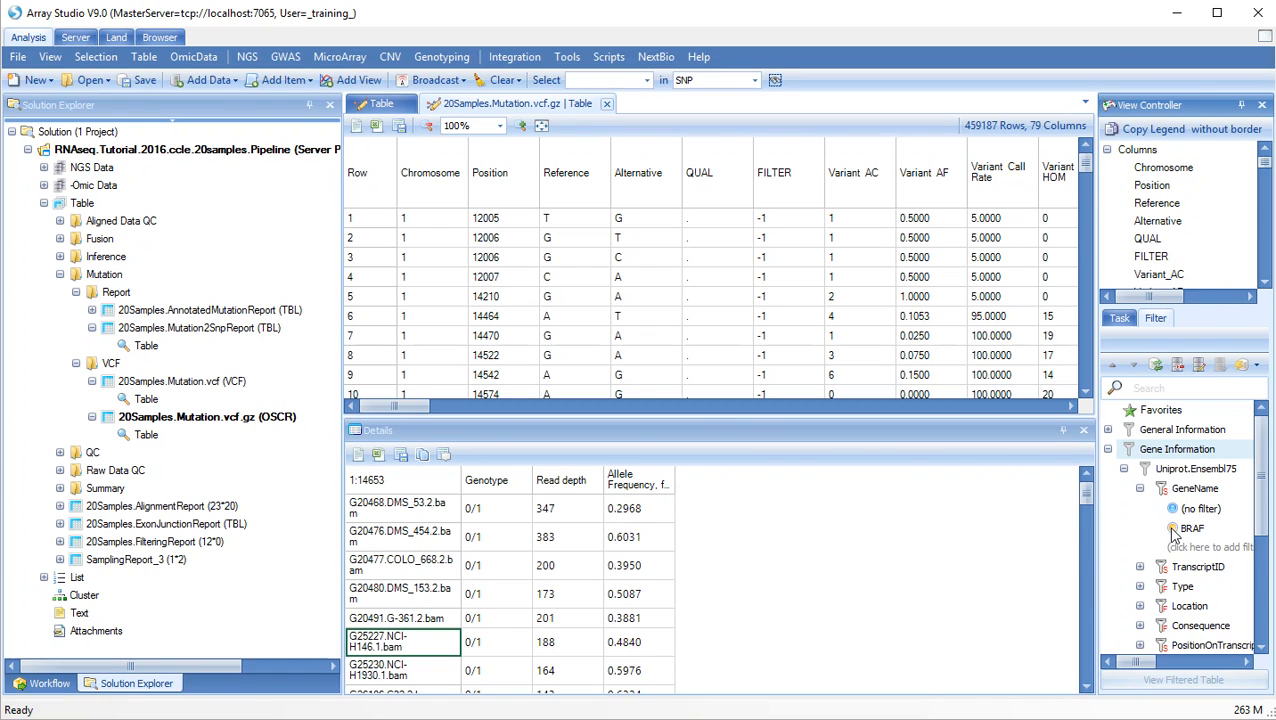
click(1172, 528)
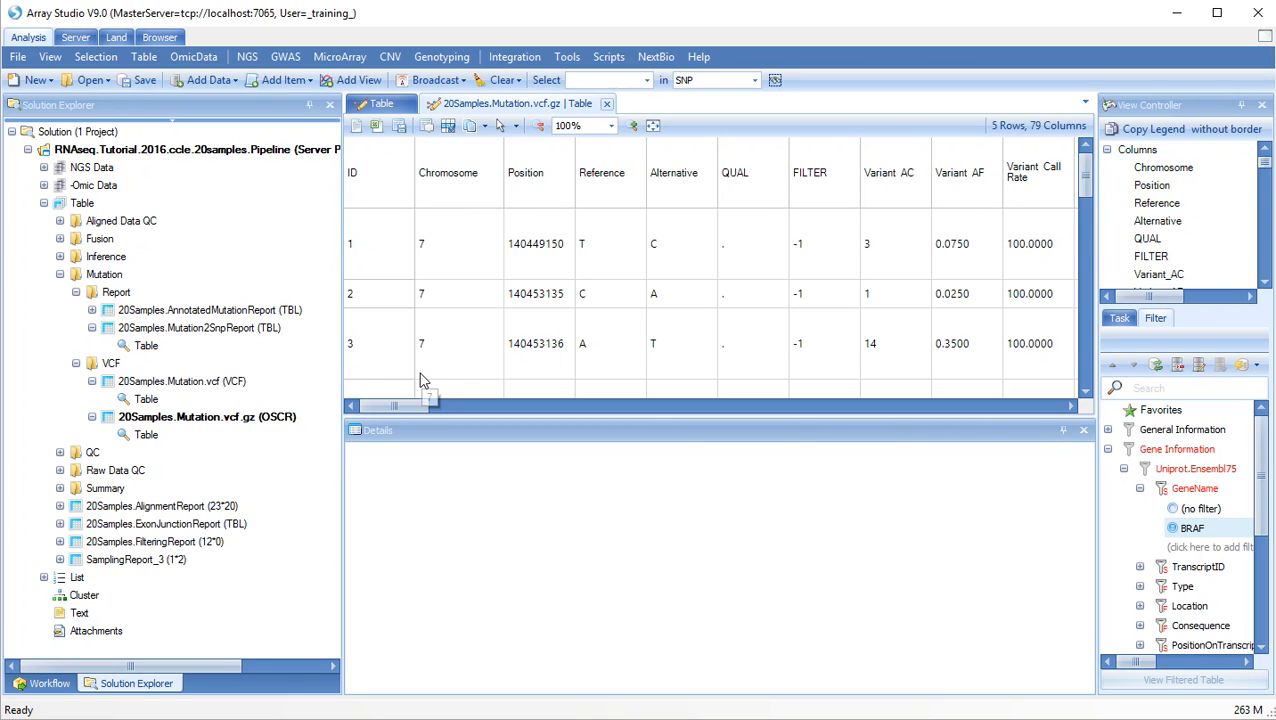
Step: Examine the gene, allele frequency and ClinVar annotation columns and the per-sample genotypes of the BRAF V600E variant
click(1071, 406)
drag(1071, 406, 1071, 413)
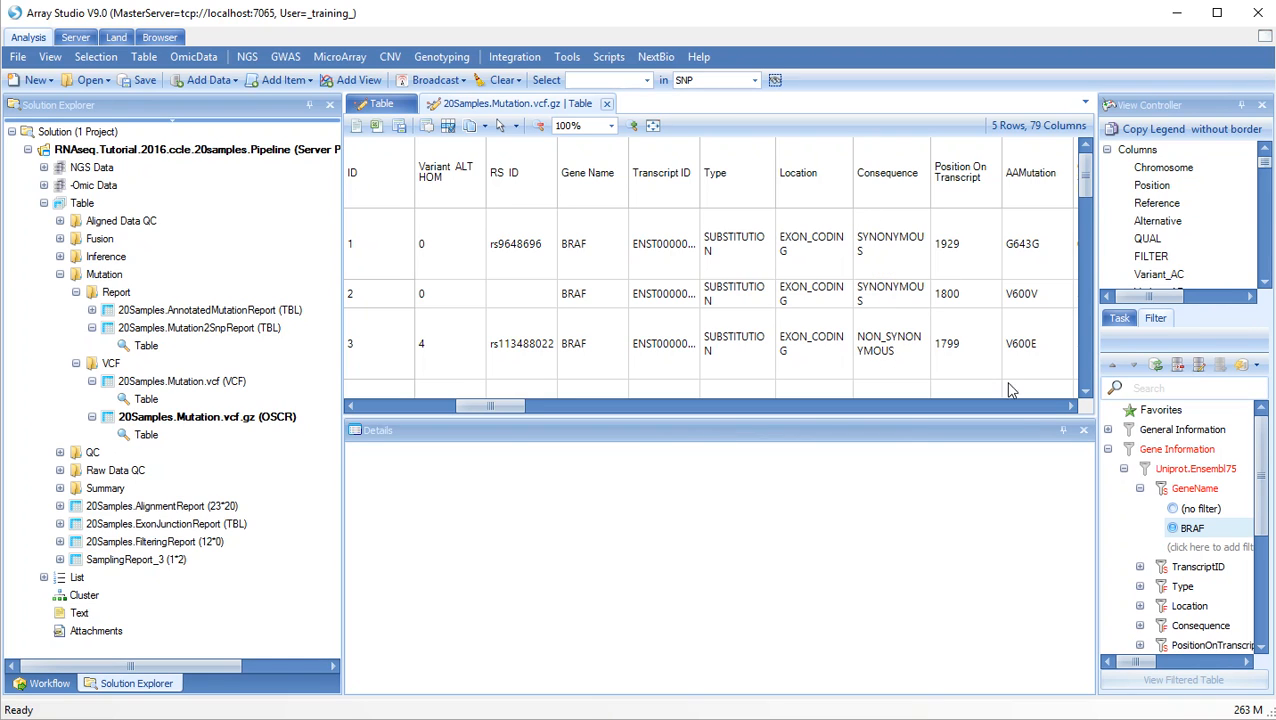
click(1065, 408)
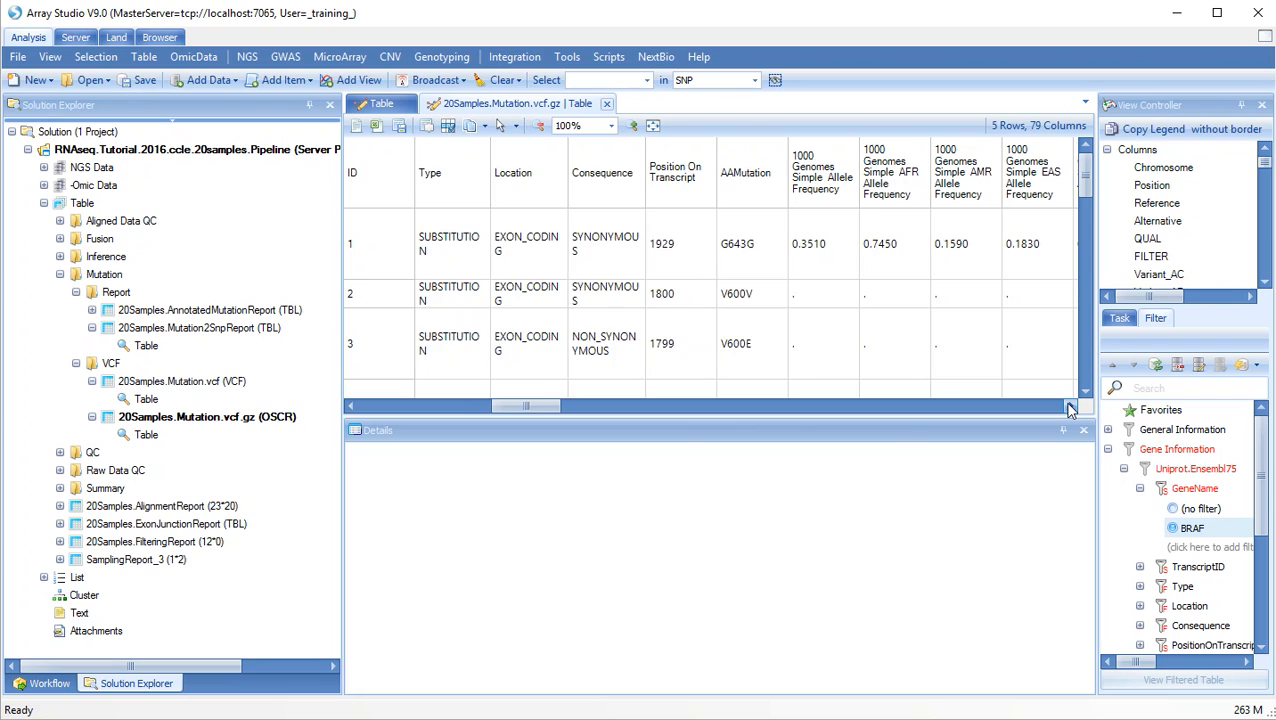
click(382, 338)
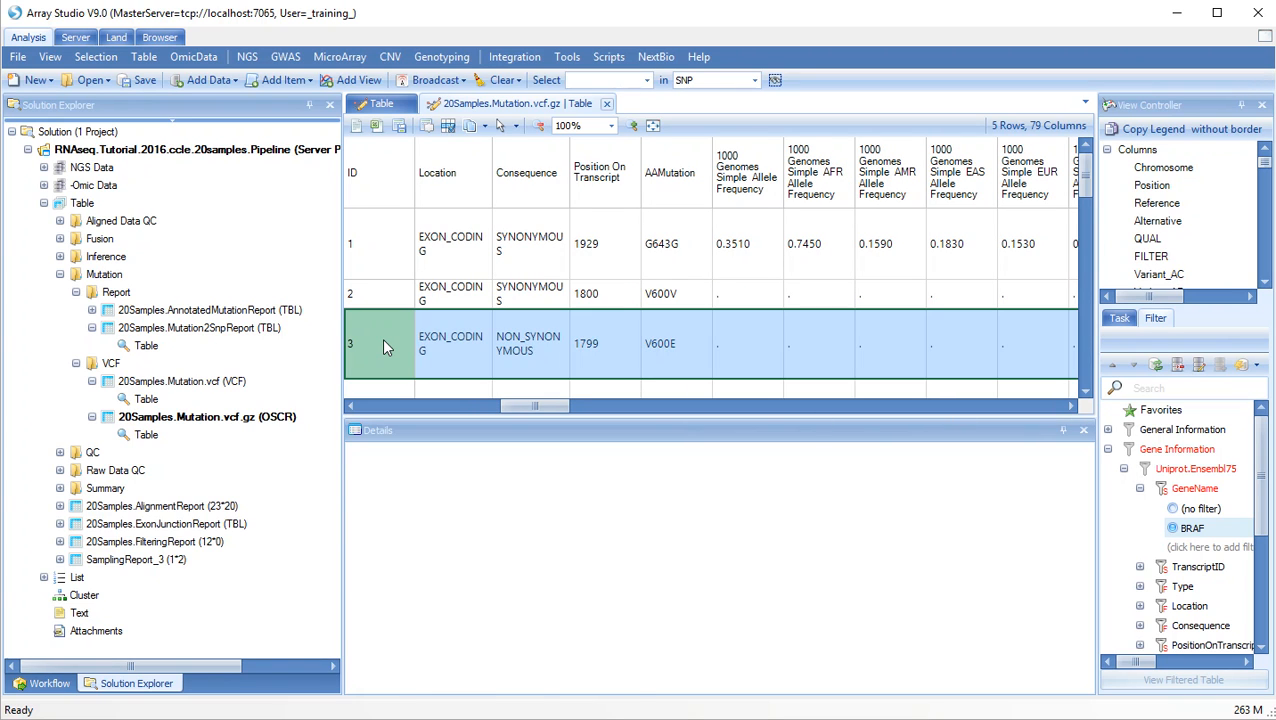
key(Right)
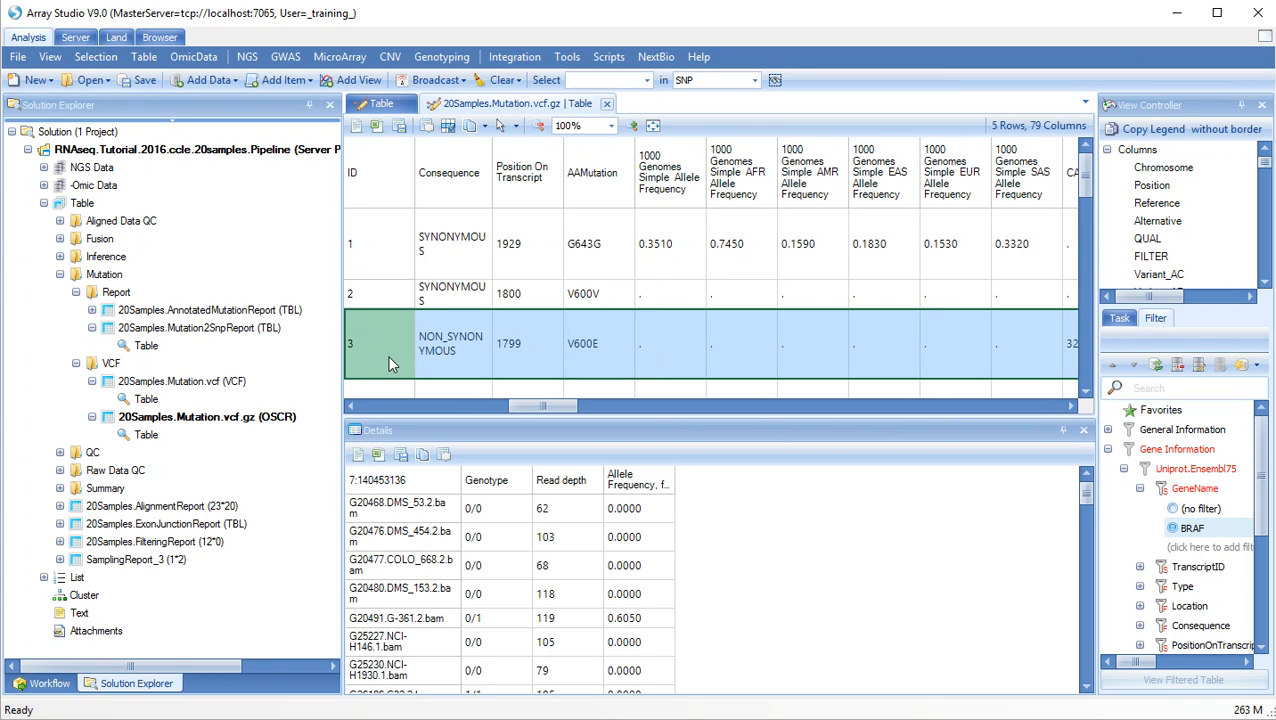
drag(551, 404, 612, 410)
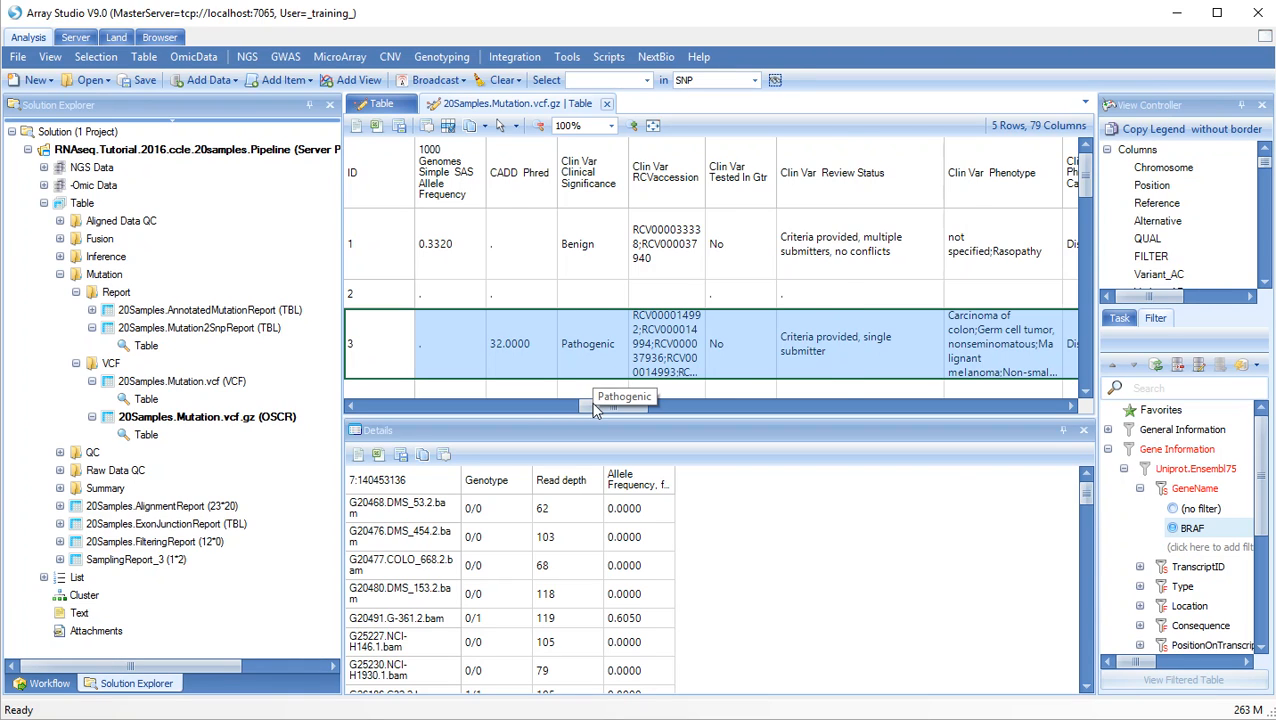
Step: Review the sample-level genotype, read depth and allele frequency details for the variant at 7:140453136, including sample G26186.C32.2
drag(610, 405, 595, 410)
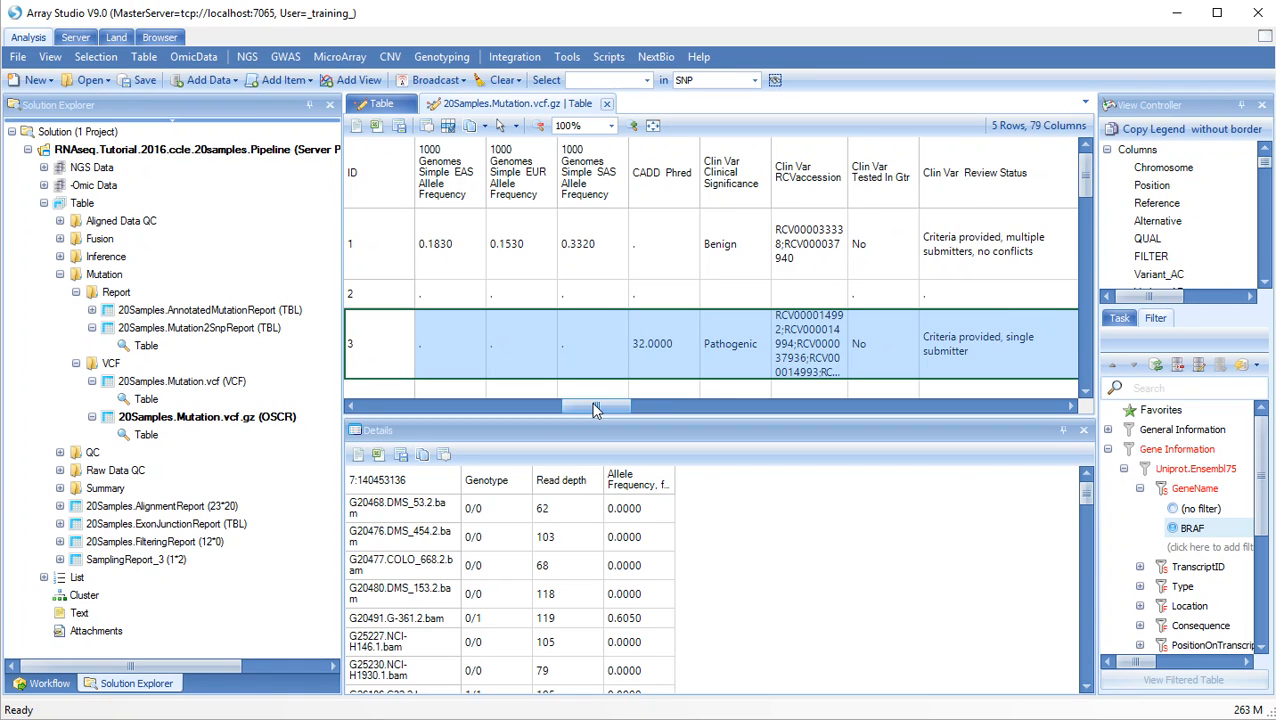
click(390, 536)
click(400, 514)
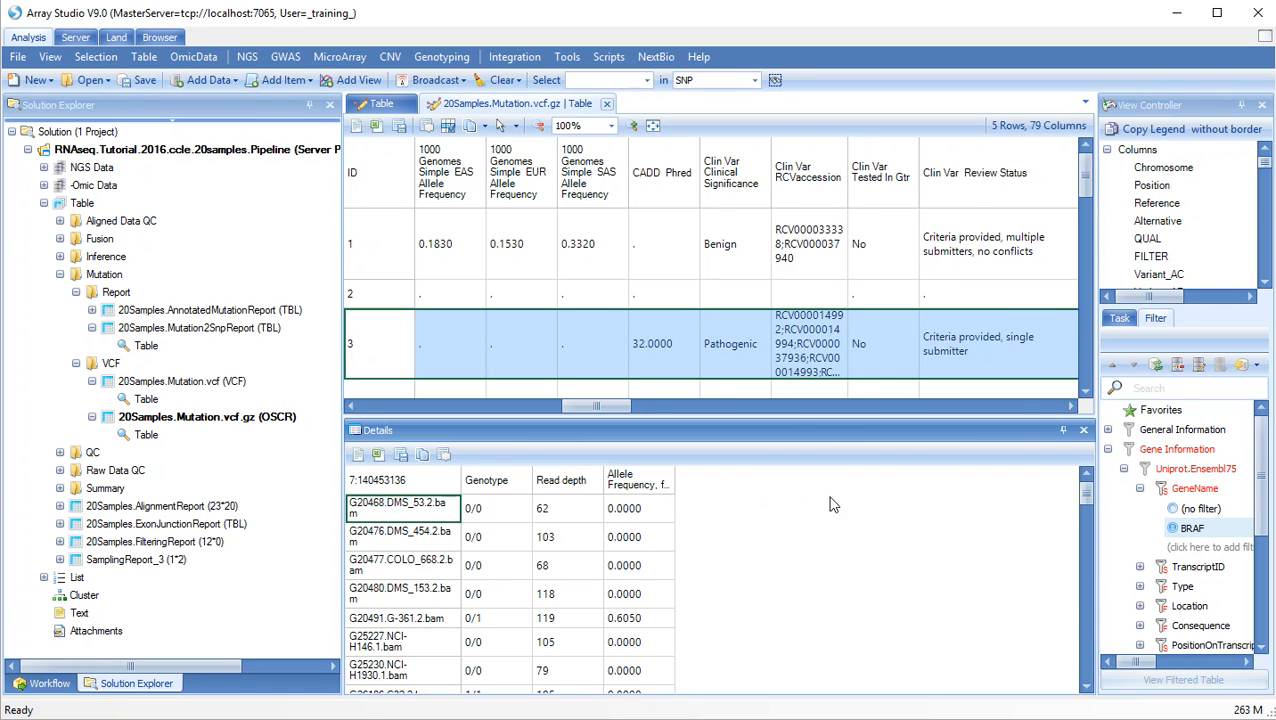
drag(1084, 493, 1089, 530)
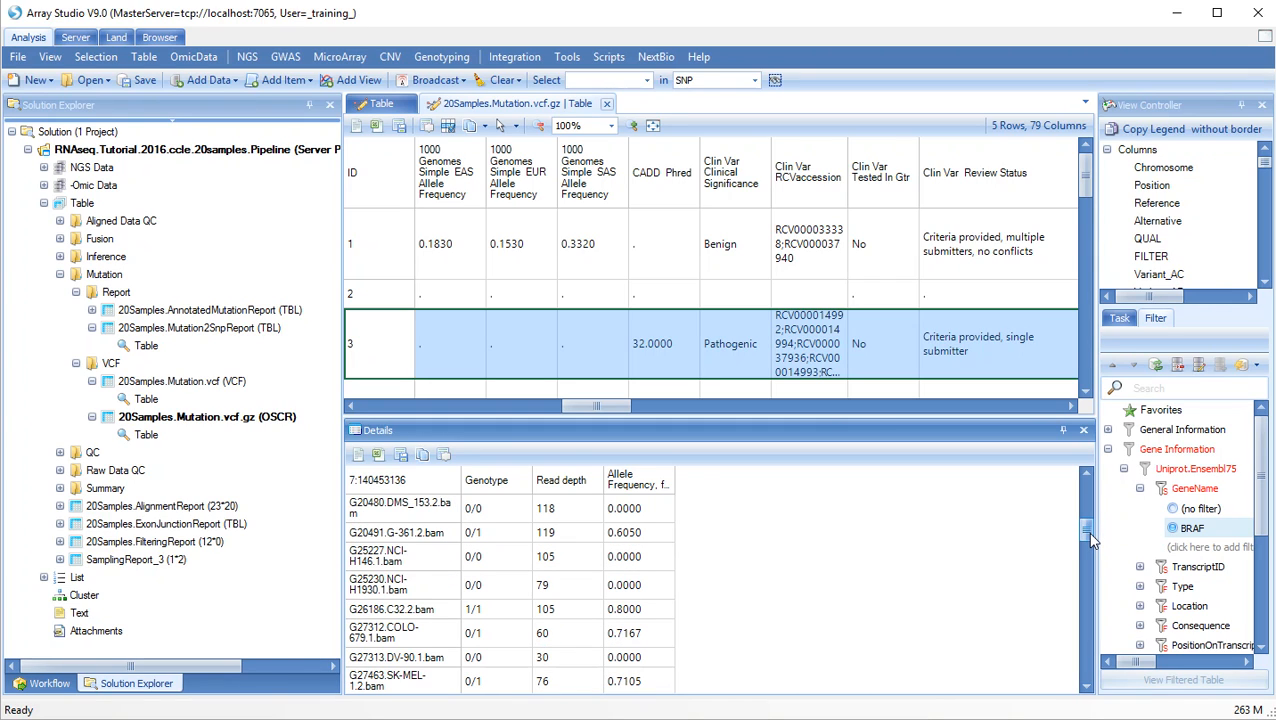
click(410, 608)
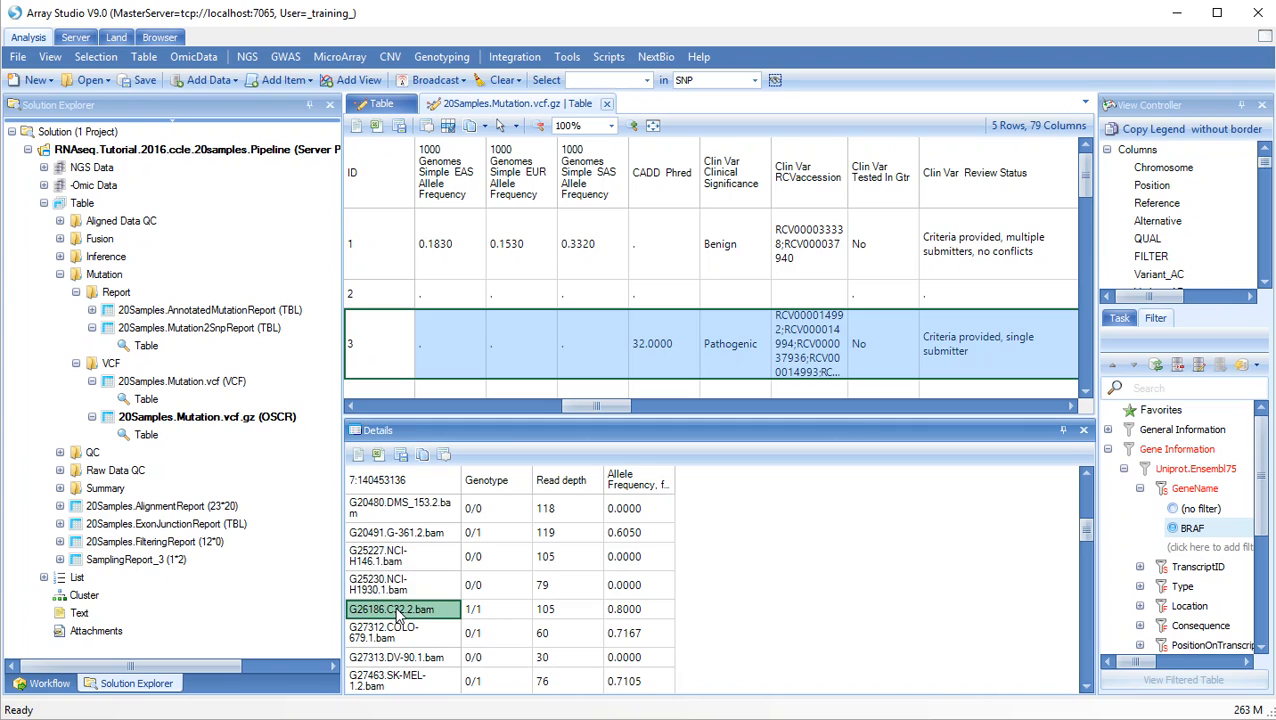
Step: Open the pathogenic BRAF variant in row 3 of the mutation table in the genome browser
click(378, 344)
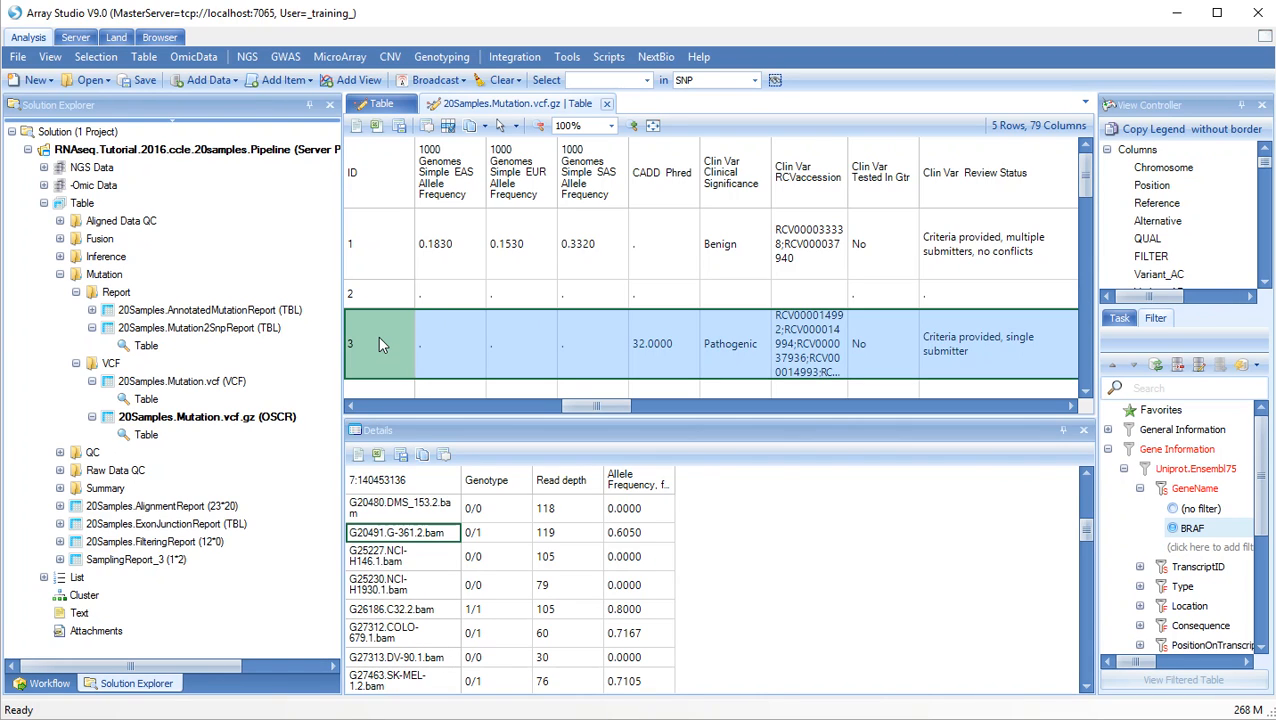
right_click(378, 344)
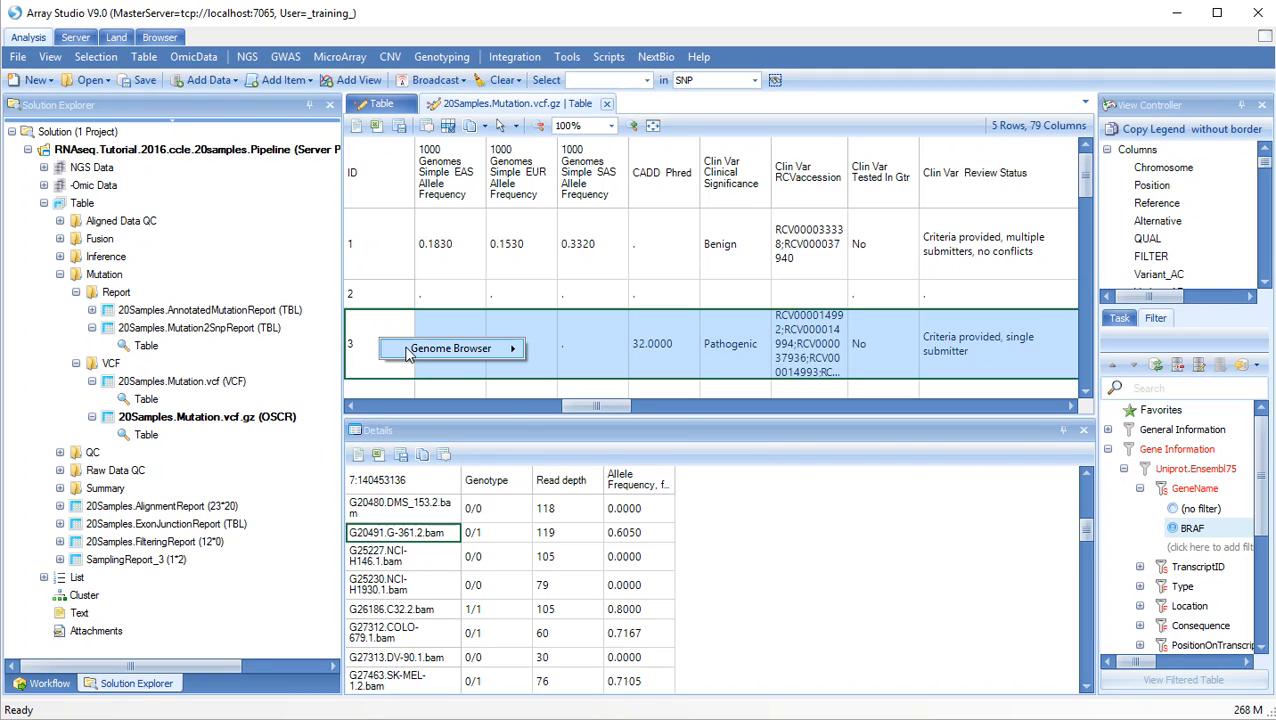
mouse_move(480, 348)
click(578, 372)
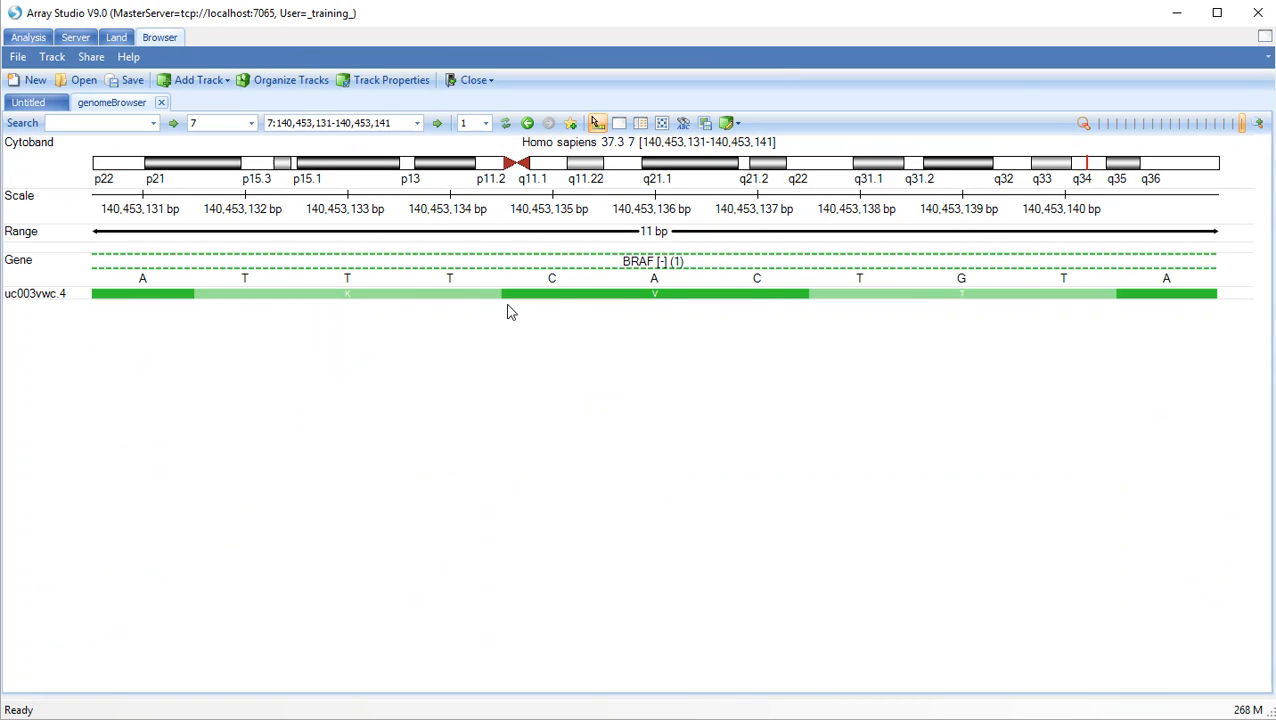
Step: Add a server-file alignment track from multiple sorted BAM files, using all BAM files from G20468.DMS_53.2.bam through G30599.WM-266-4.1.bam in RNASeqBAM
click(201, 82)
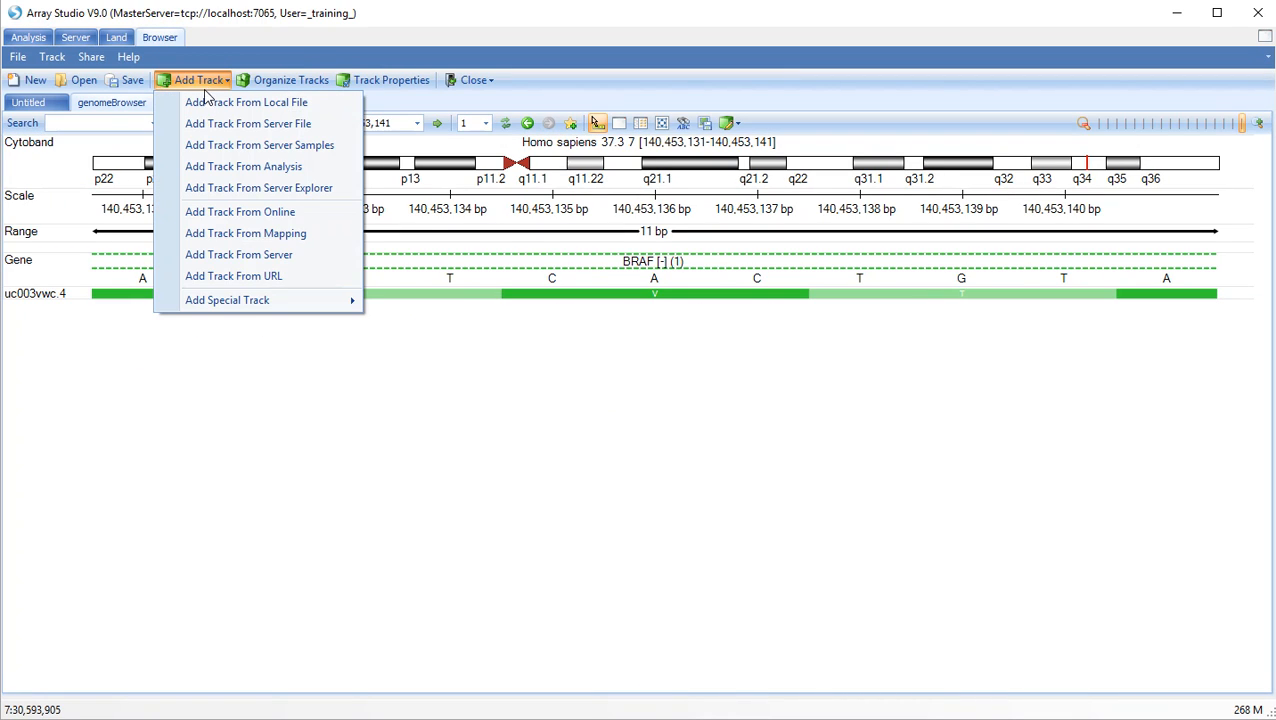
click(230, 124)
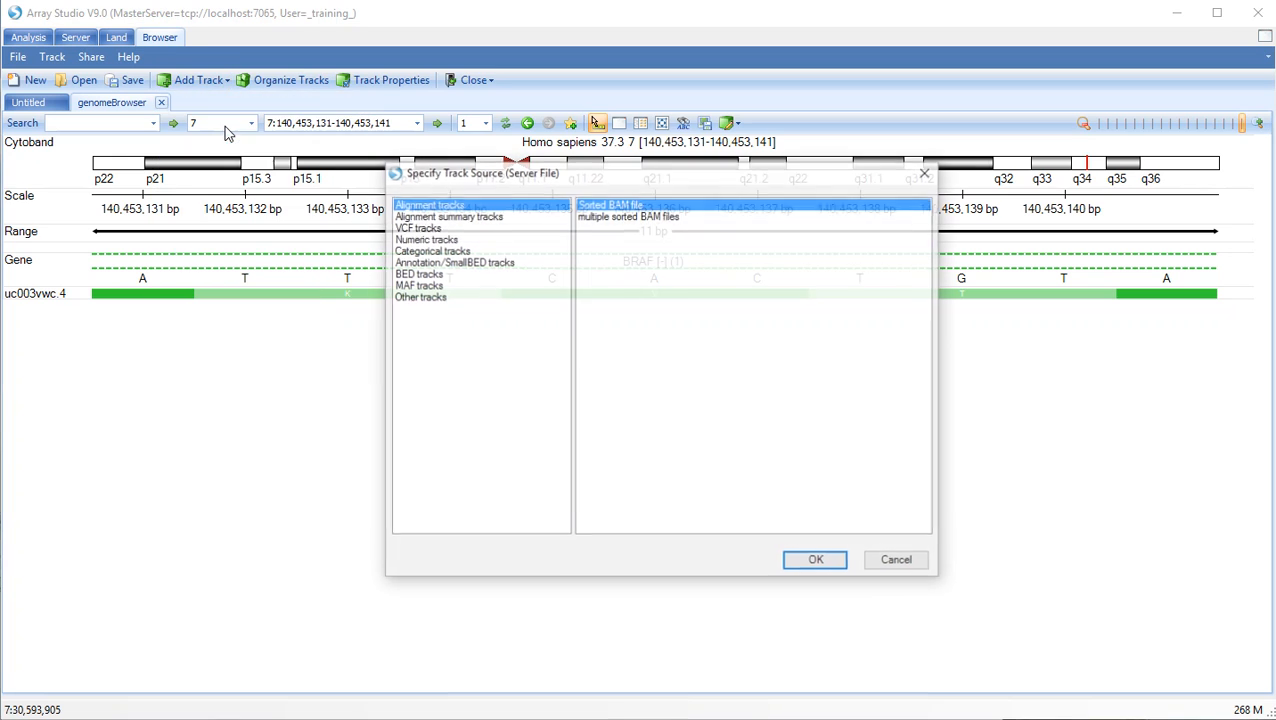
click(615, 216)
click(805, 562)
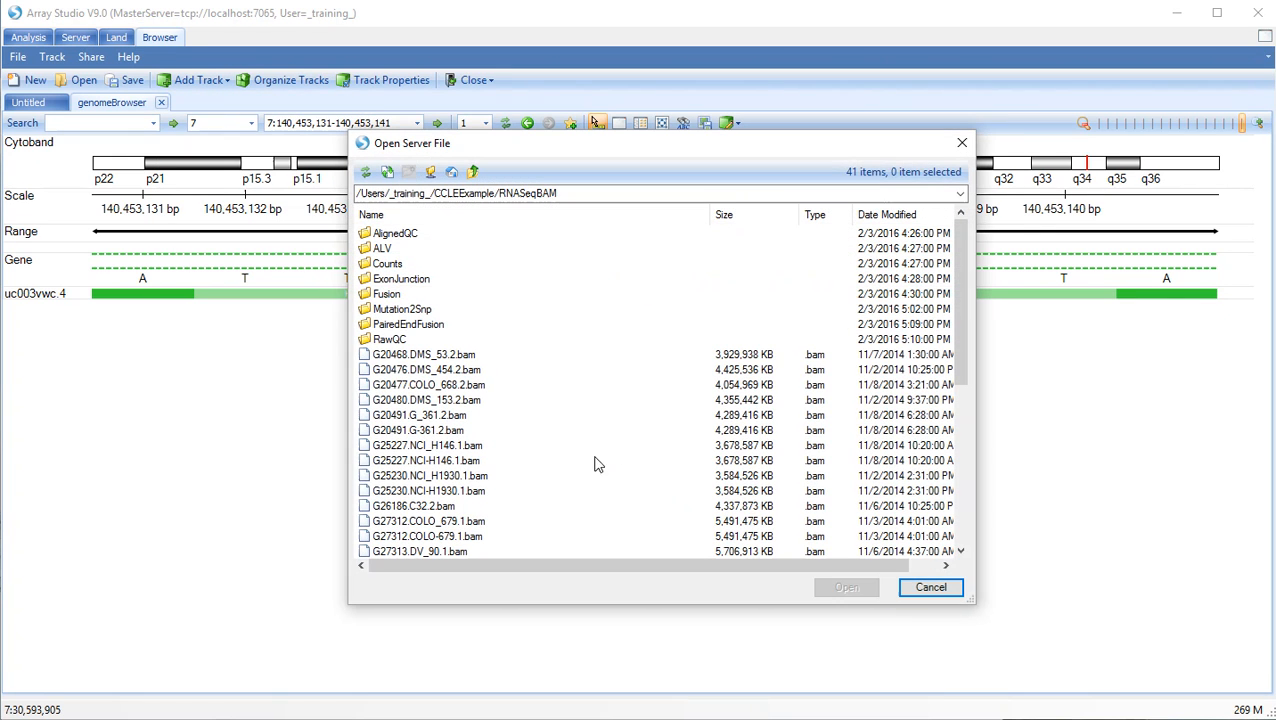
click(450, 355)
scroll(455, 392, down, 7)
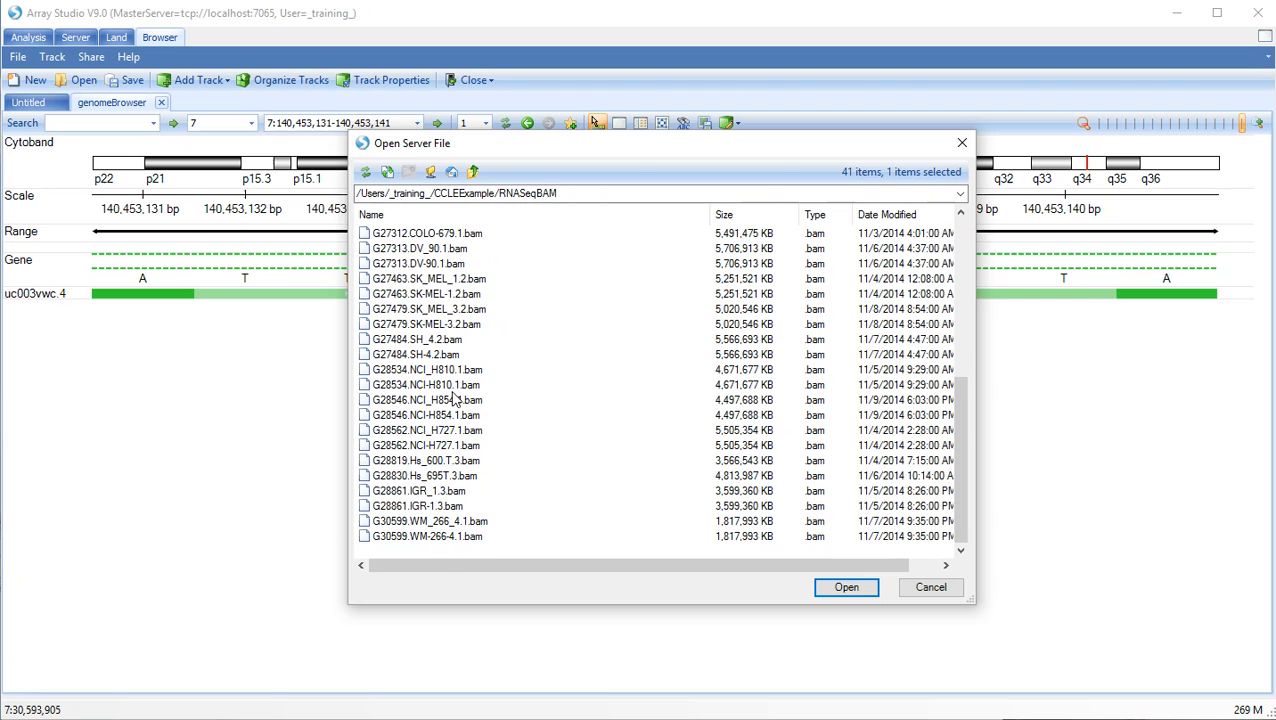
shift+click(435, 537)
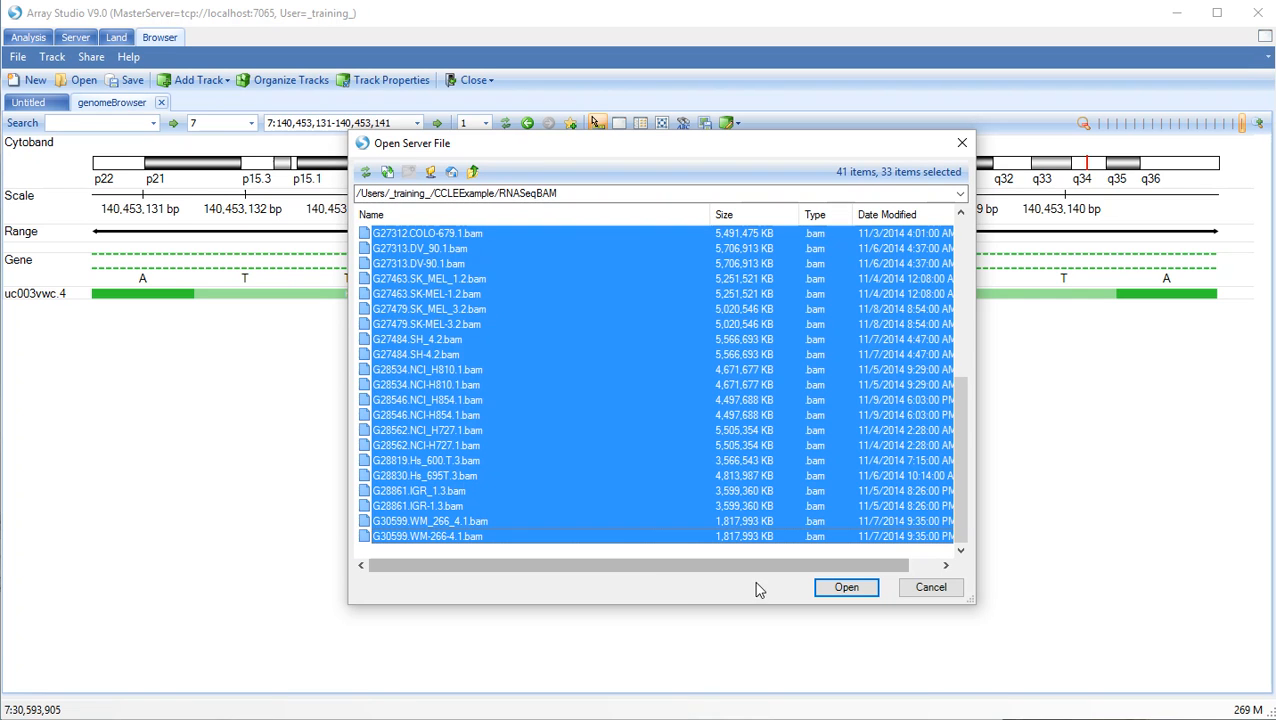
click(846, 588)
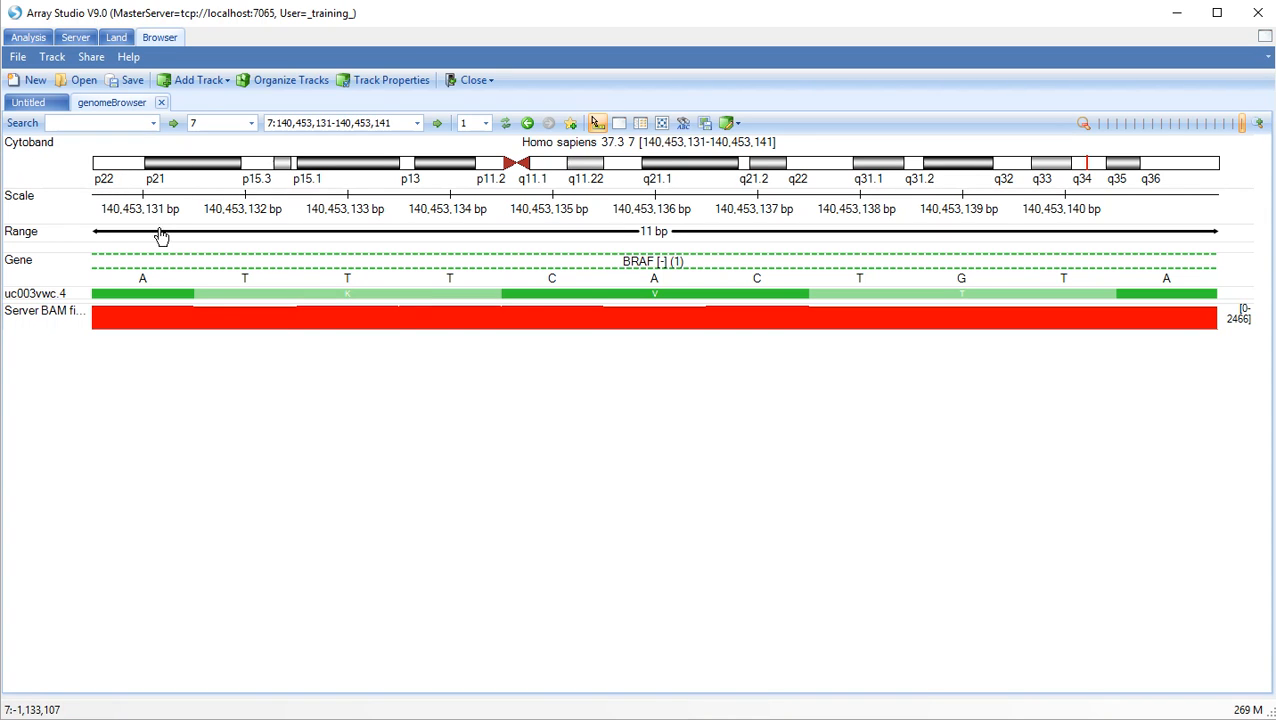
Step: Split the combined server BAM track into individual sample tracks and show variation on all of them
right_click(372, 326)
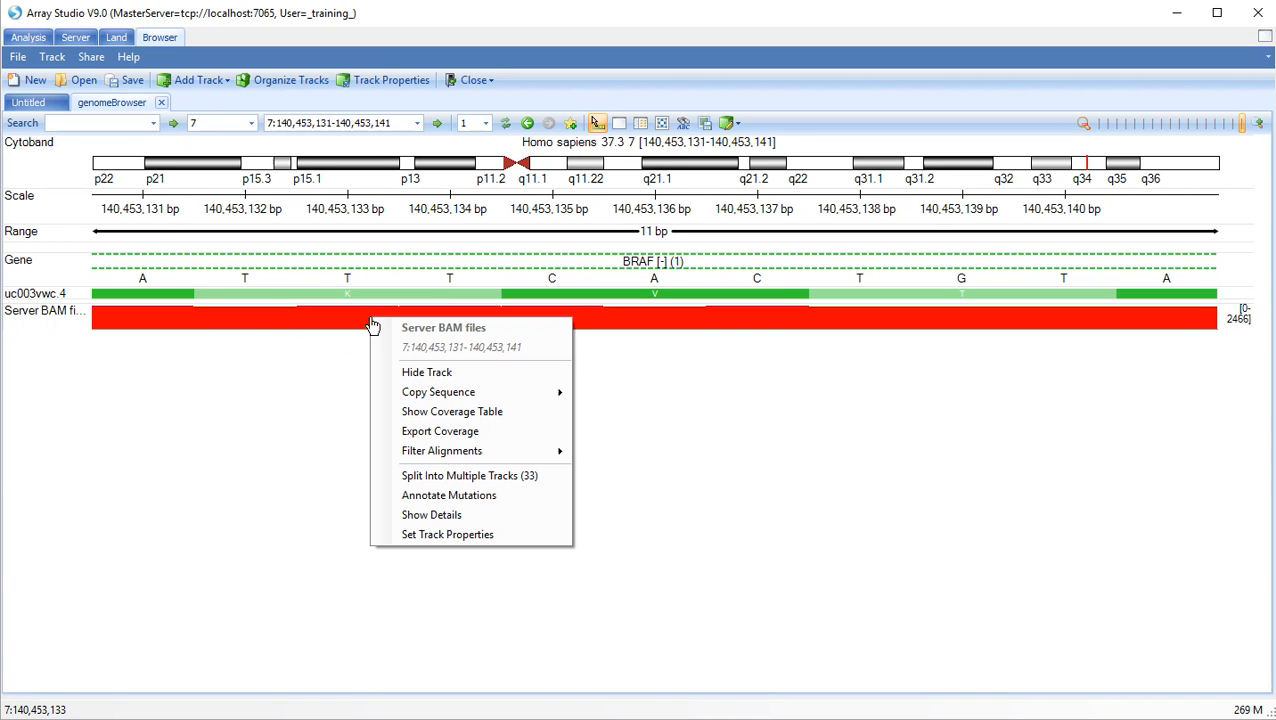
click(450, 478)
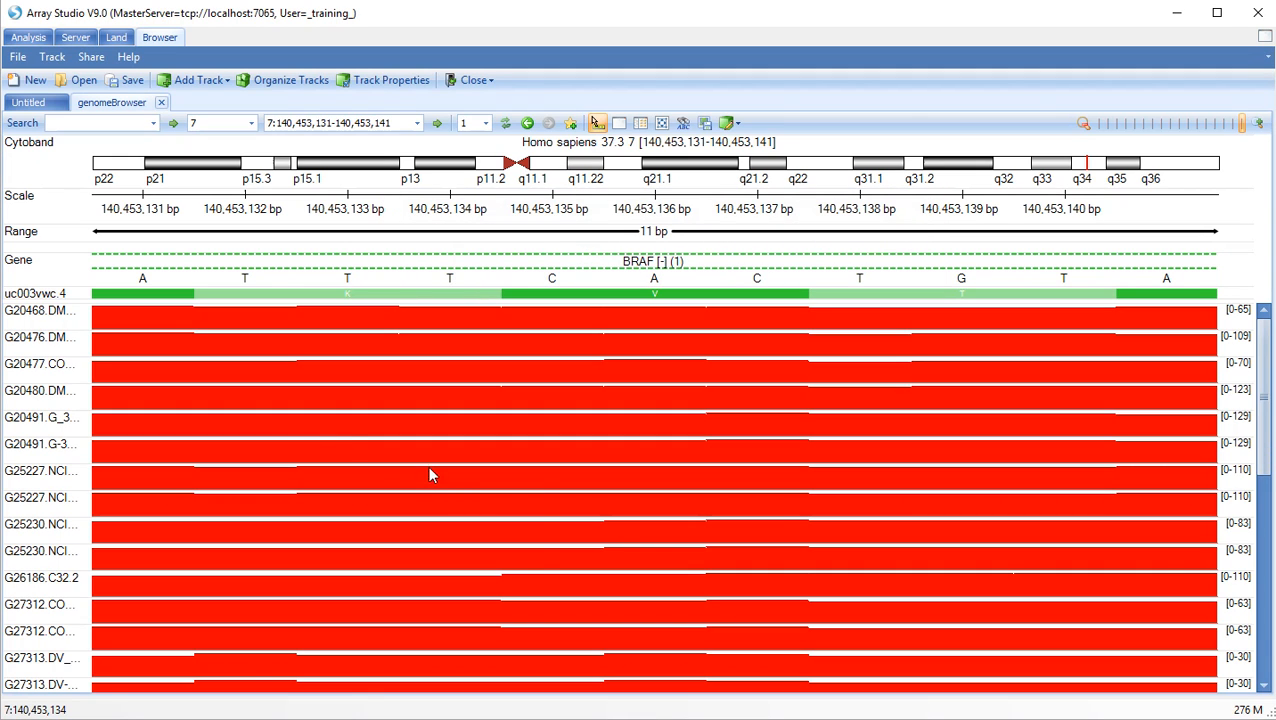
click(32, 311)
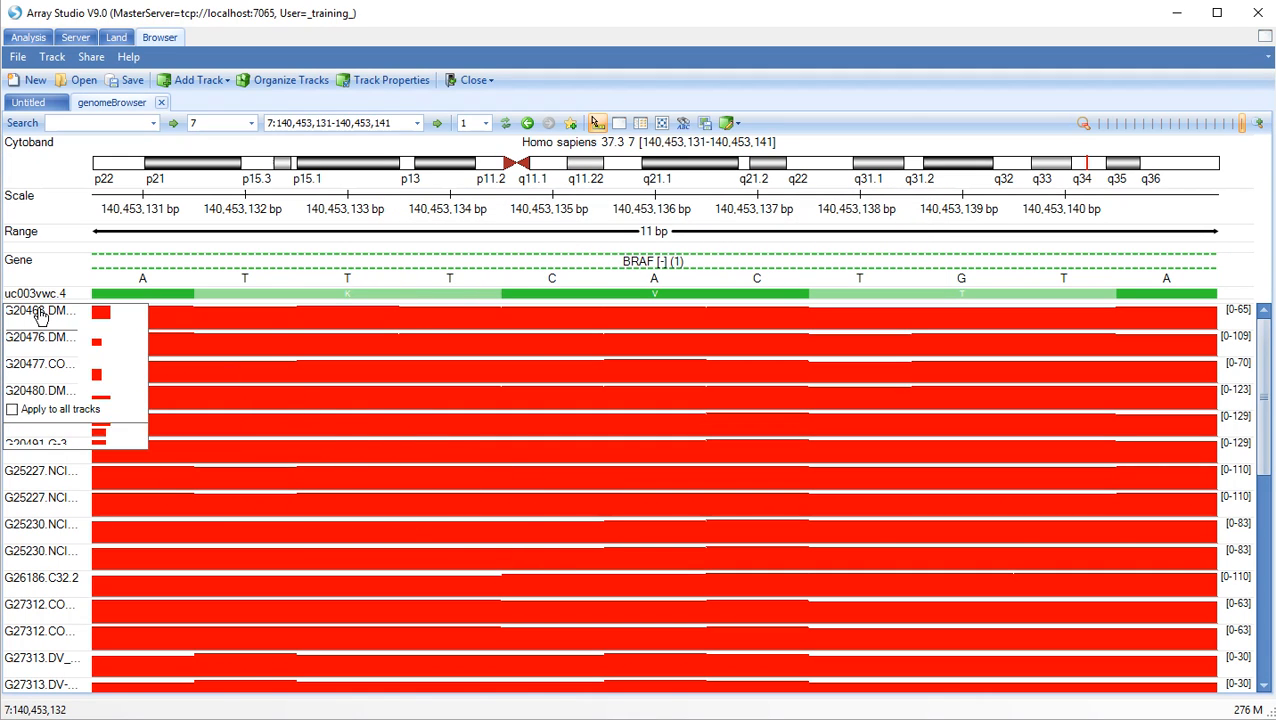
click(13, 411)
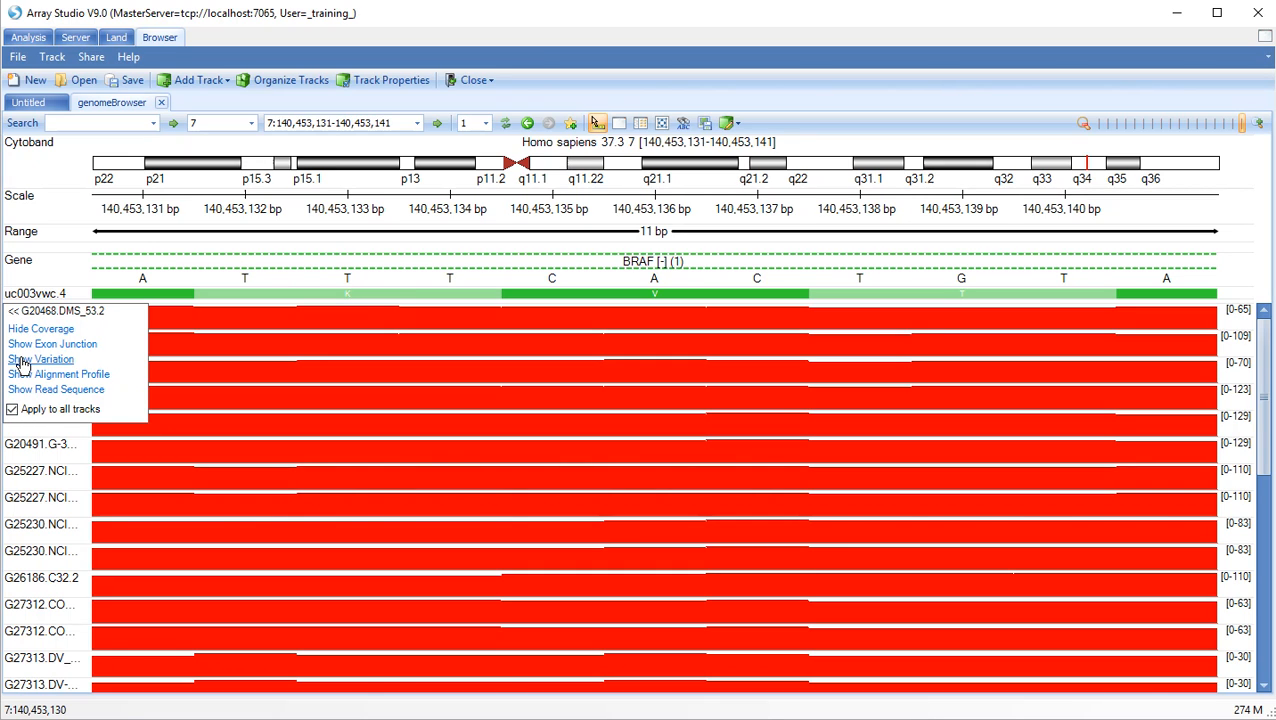
click(22, 362)
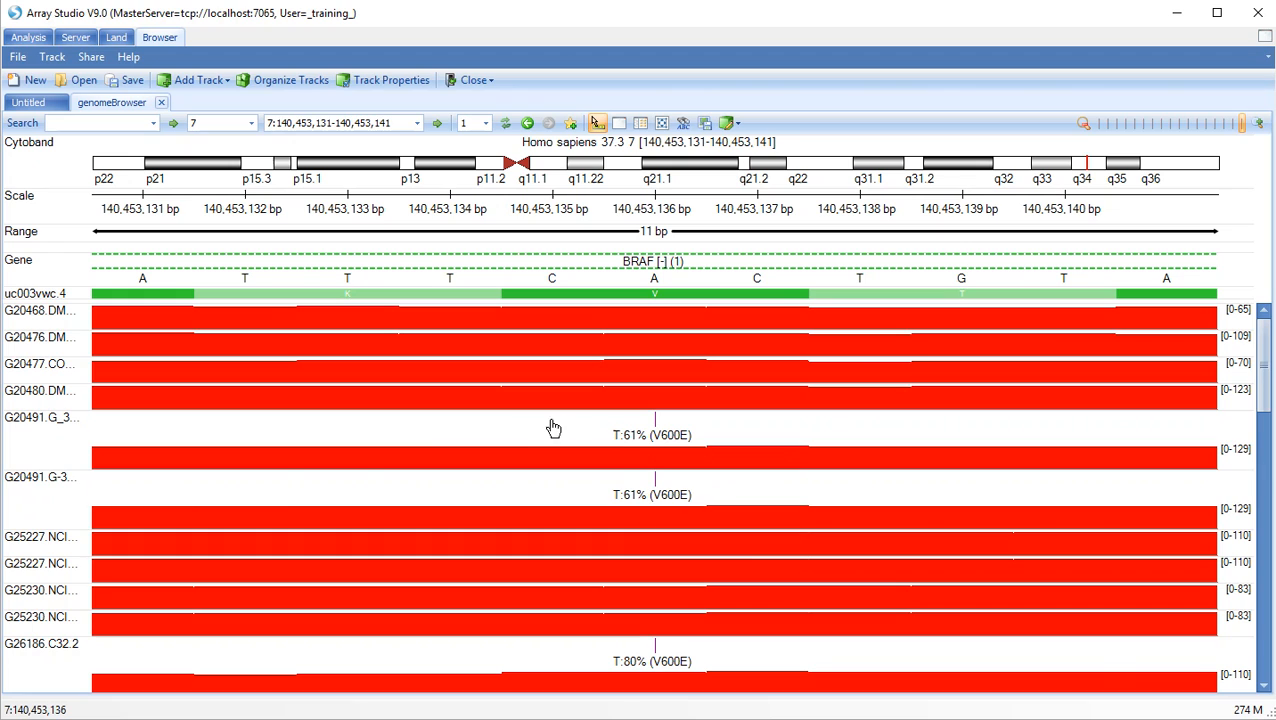
Step: Show the read sequences for the G20491.G_361.2 track and inspect the aligned bases at the V600E position
mouse_move(94, 447)
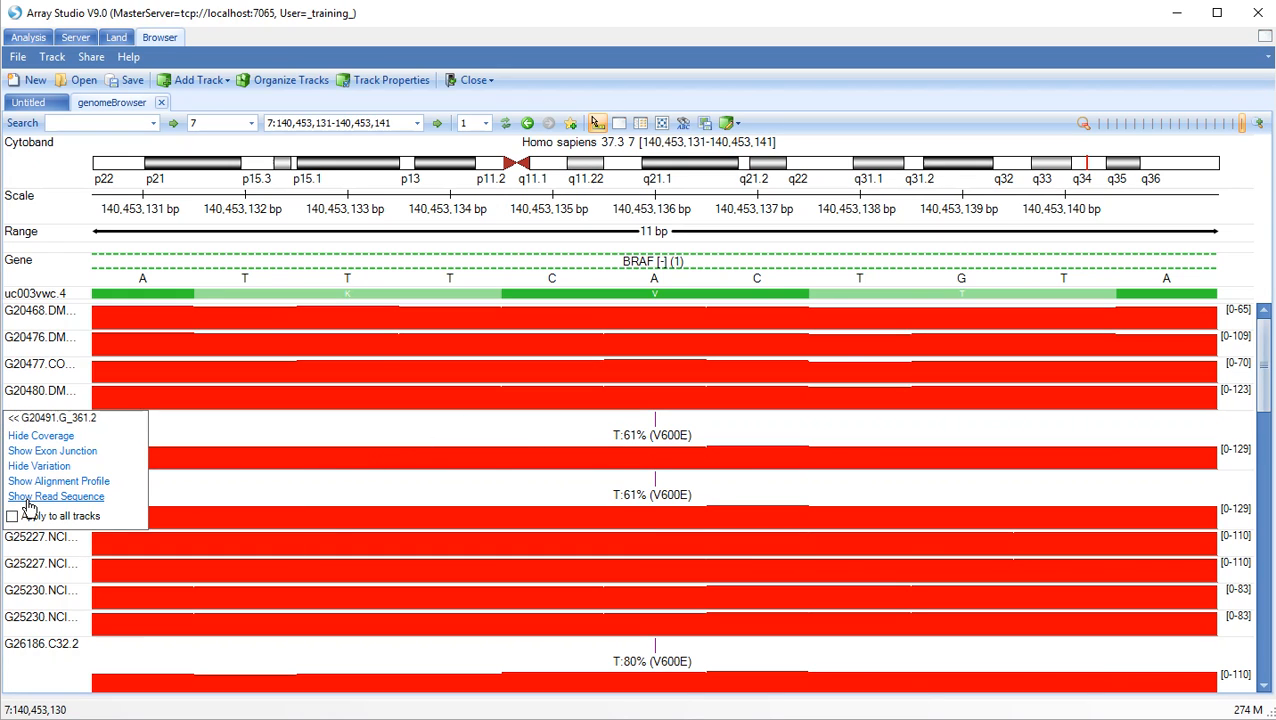
click(55, 496)
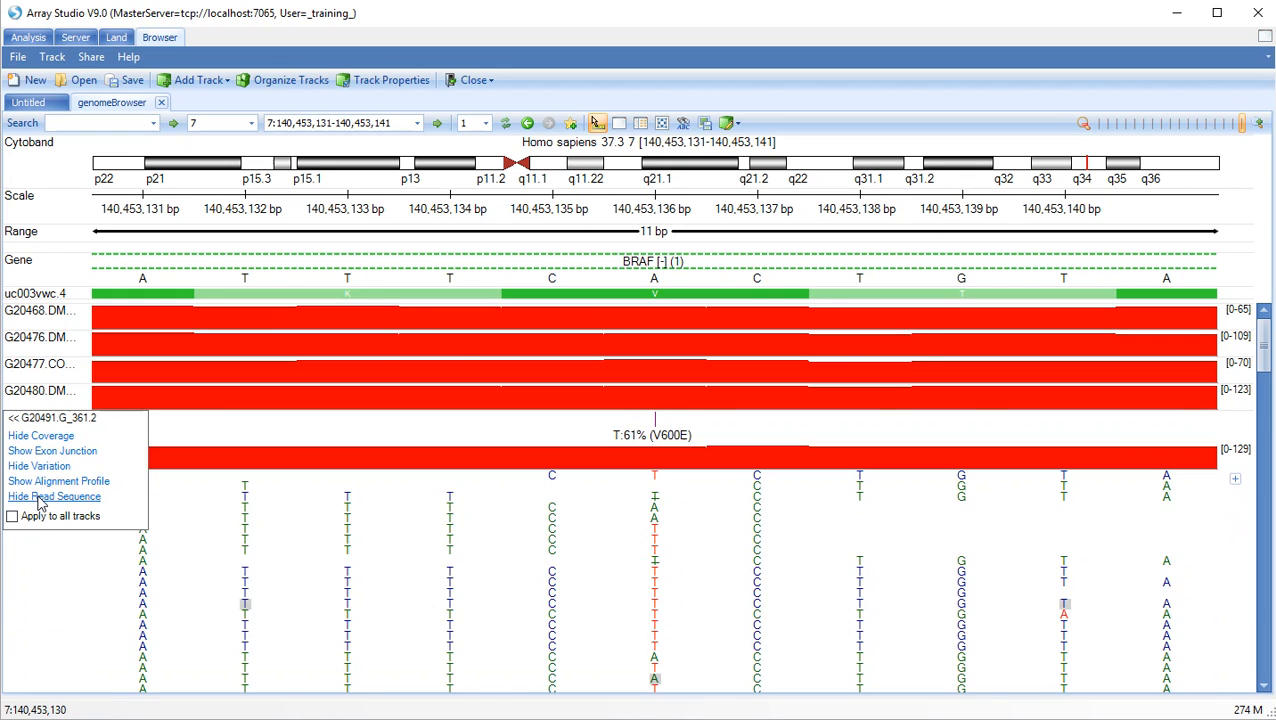
scroll(730, 515, down, 3)
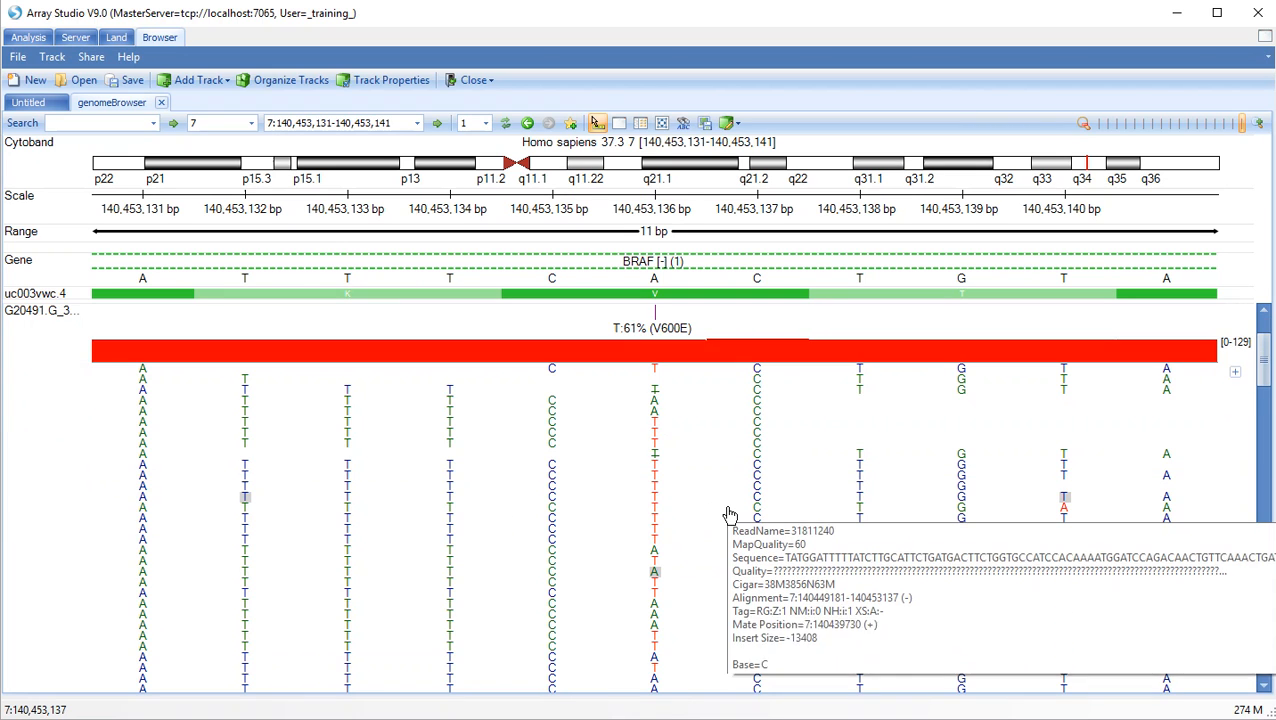
scroll(730, 515, down, 2)
scroll(730, 516, down, 5)
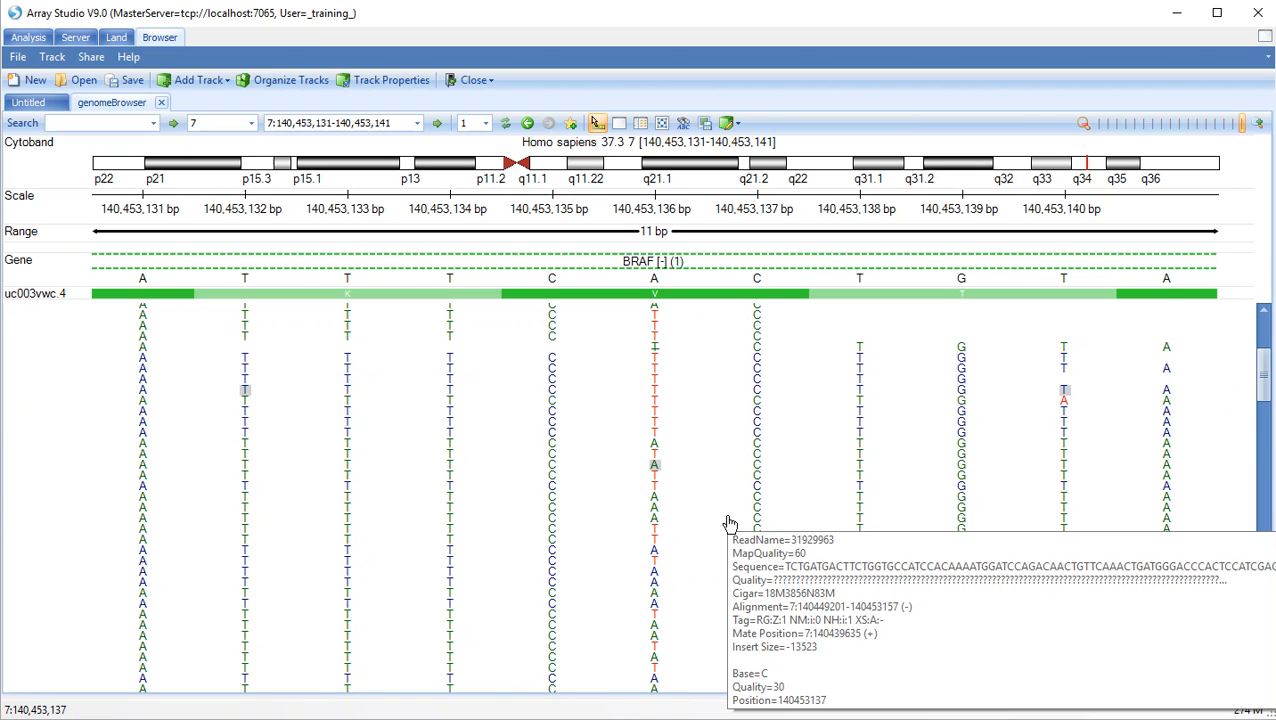
scroll(730, 523, down, 5)
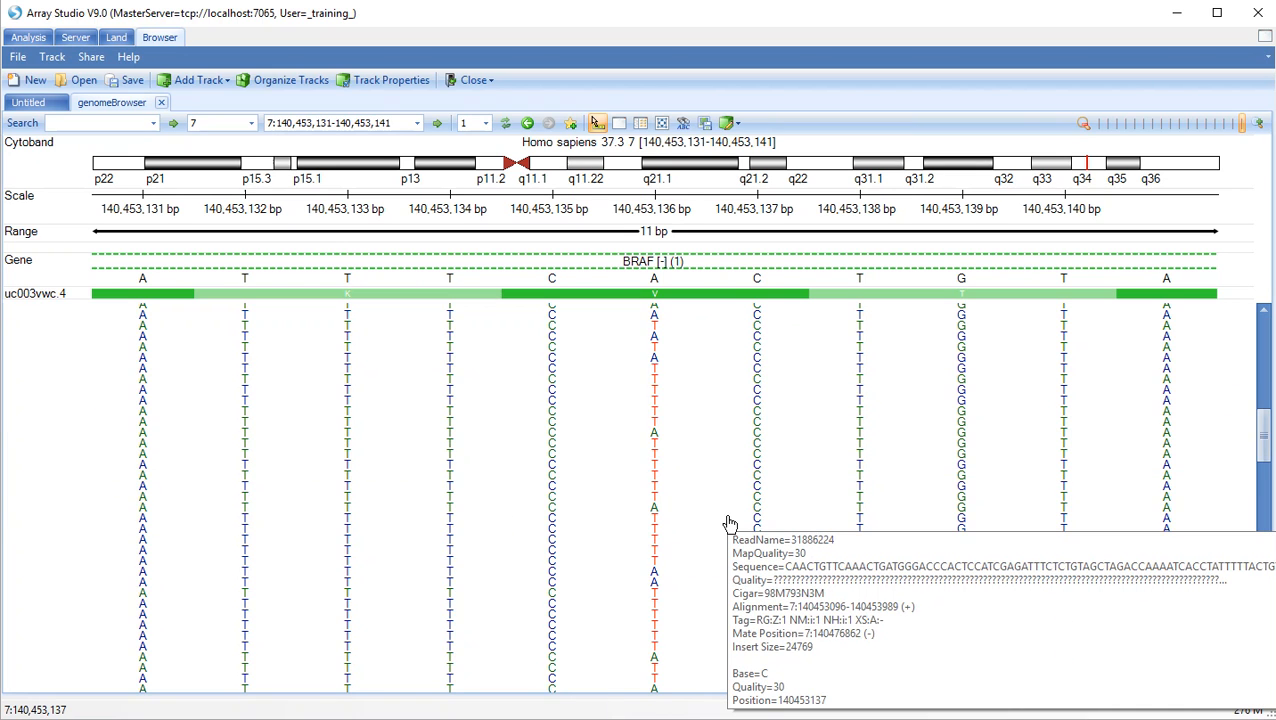
scroll(730, 523, down, 3)
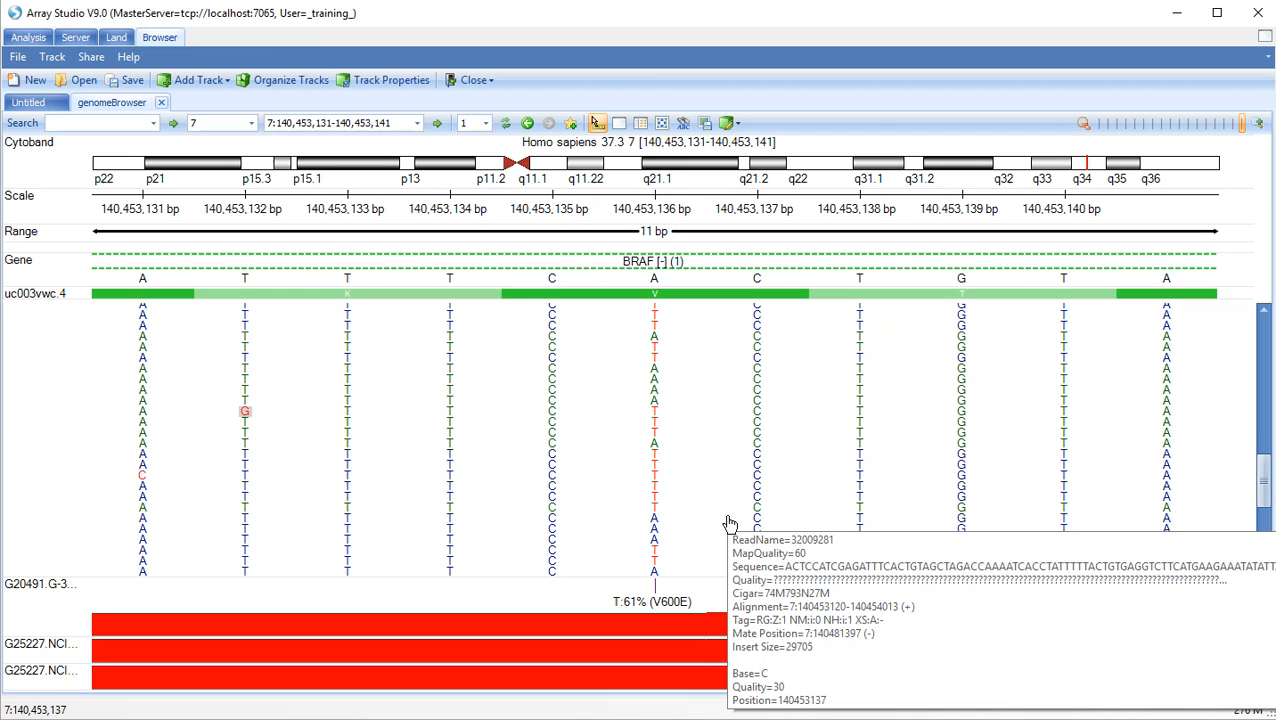
Step: Return to the mutation table in Analysis and check the allele frequency of sample G20491.G-361.2 in the variant details
click(28, 37)
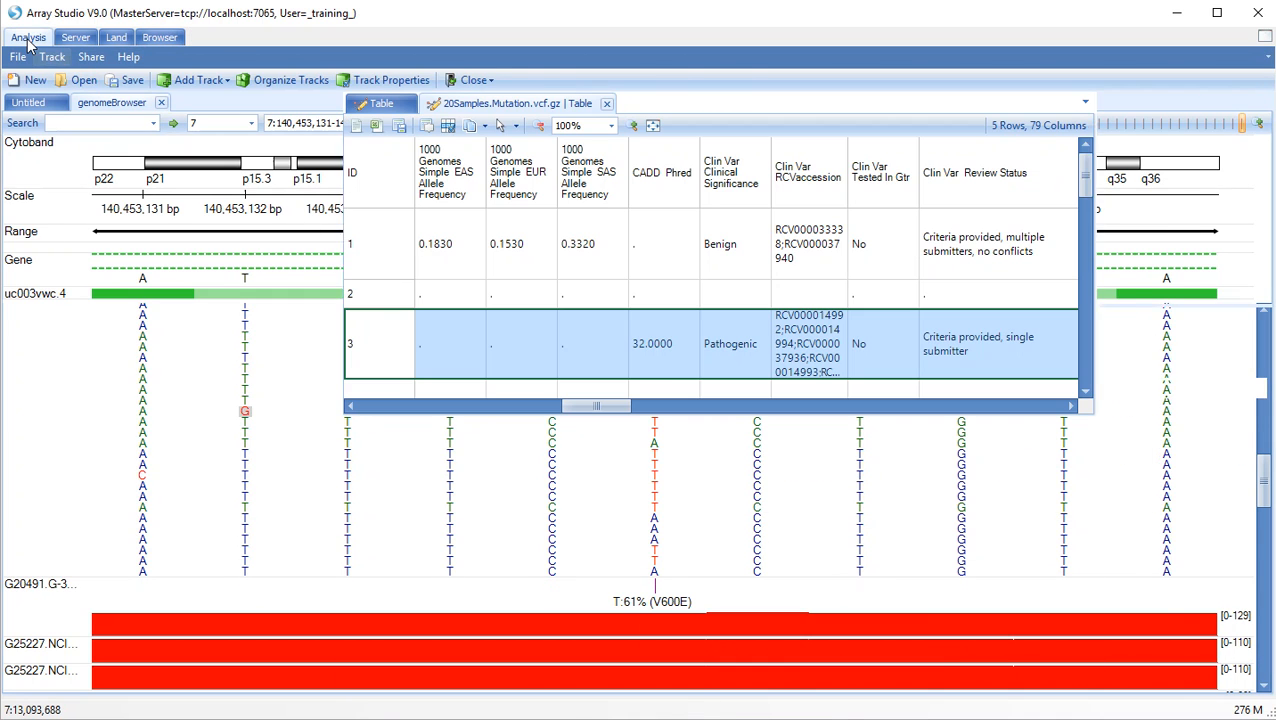
click(380, 510)
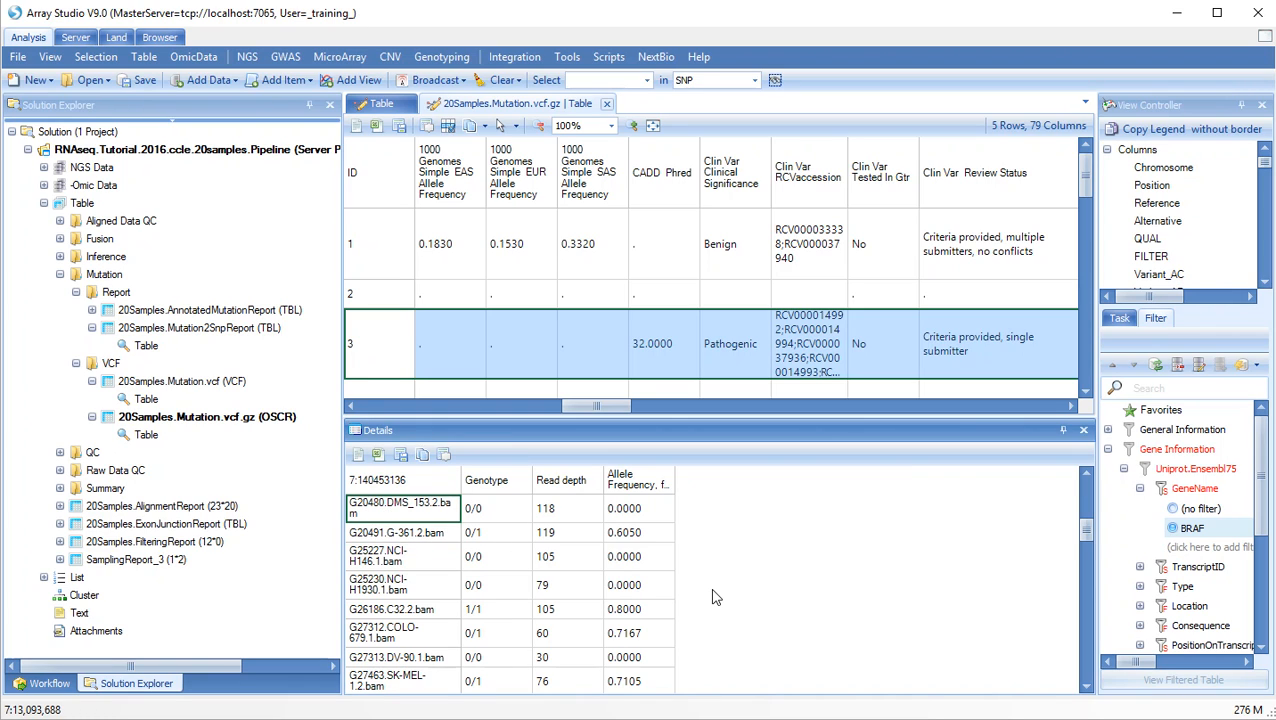
click(380, 532)
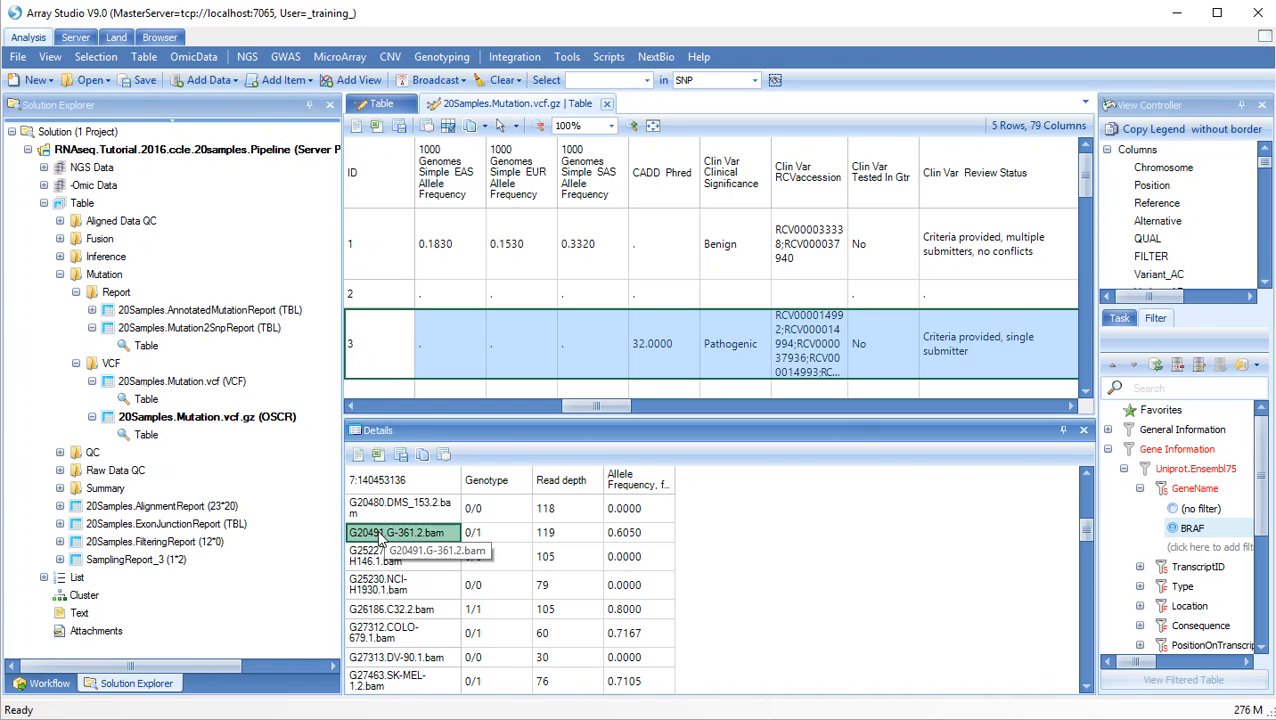
click(385, 556)
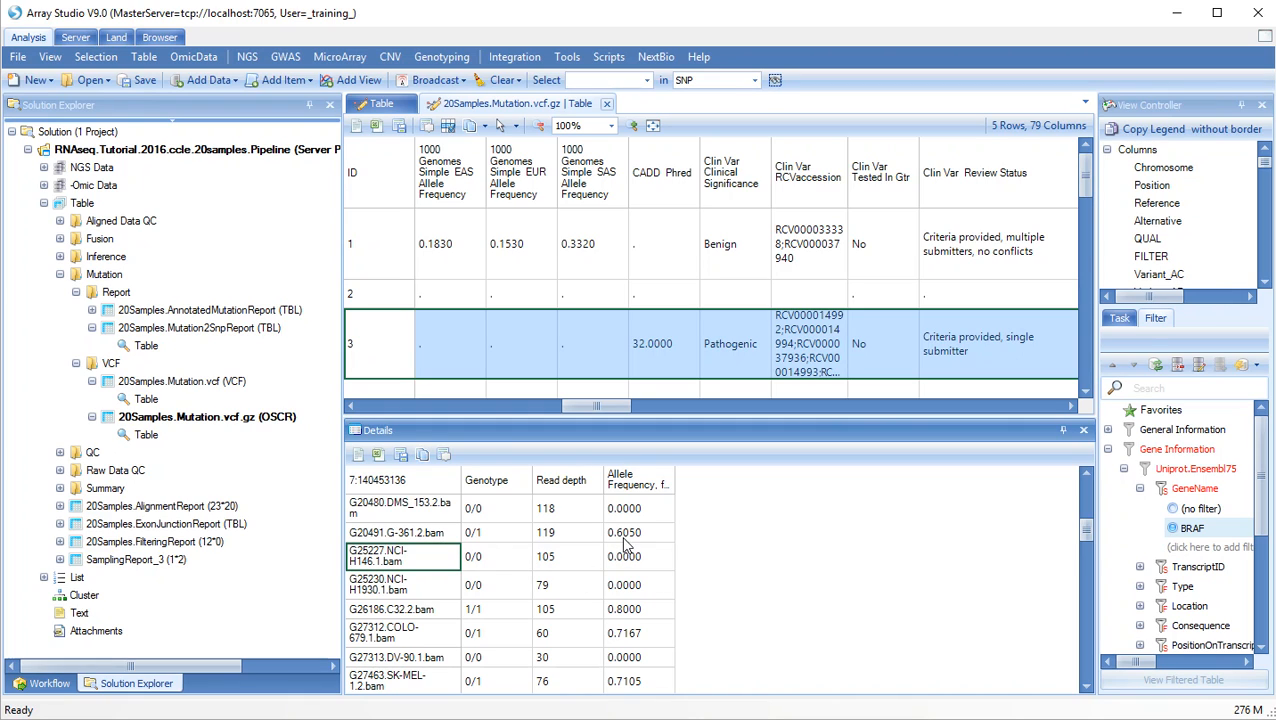
click(605, 538)
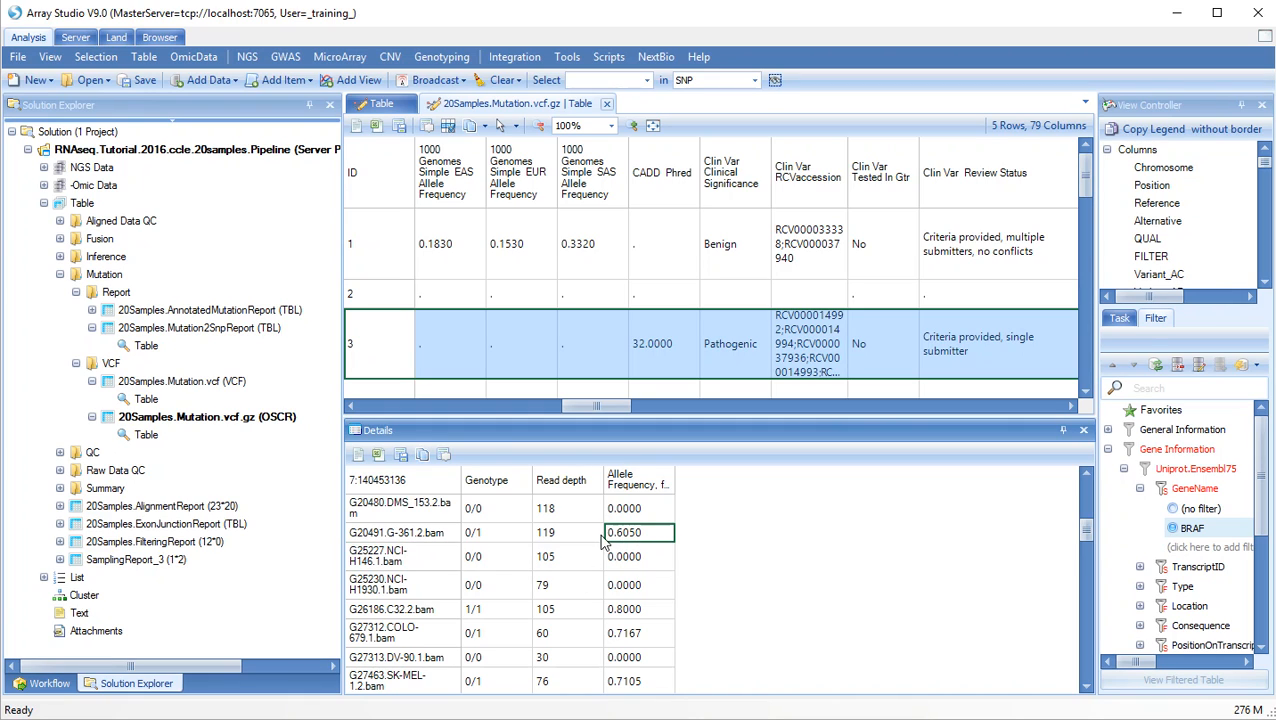